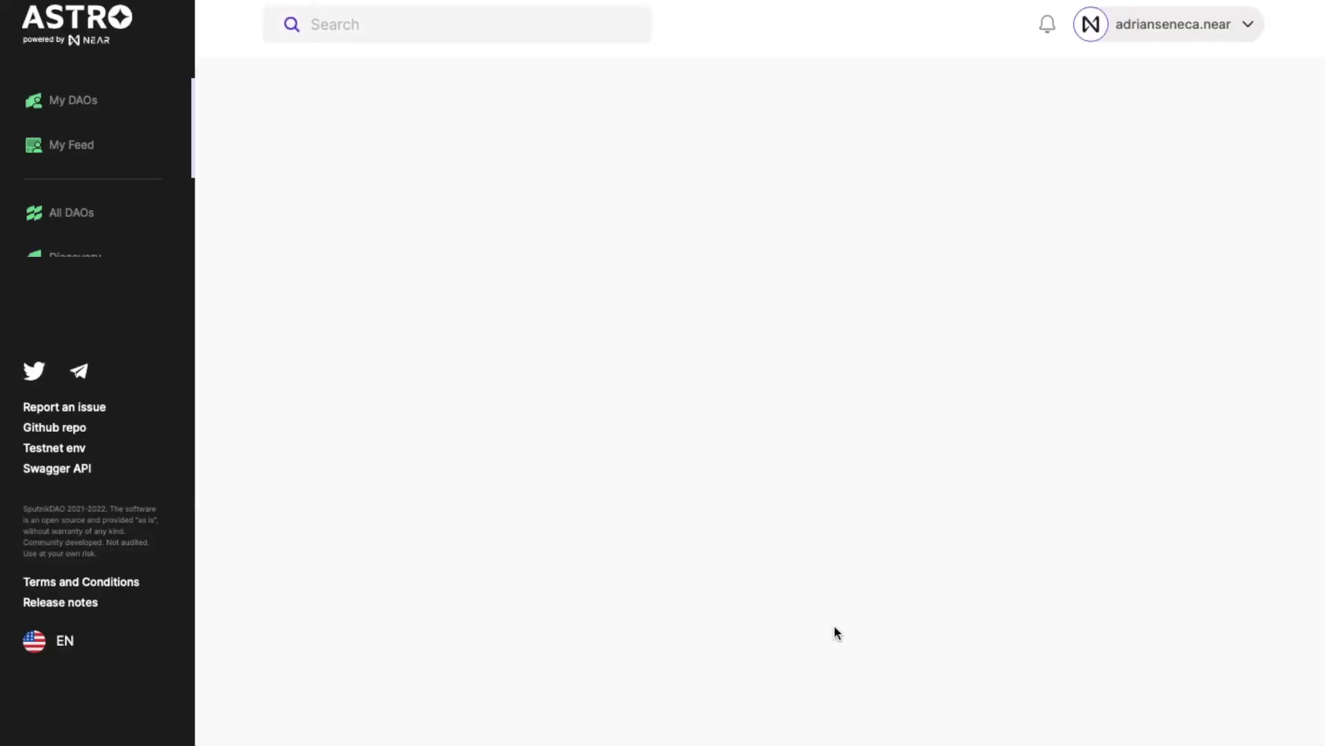
# - Vote in favour of the Kin DAO's FunctionCall proposal for April funding and approve the wallet transaction
pyautogui.scroll(-3, 836, 634)
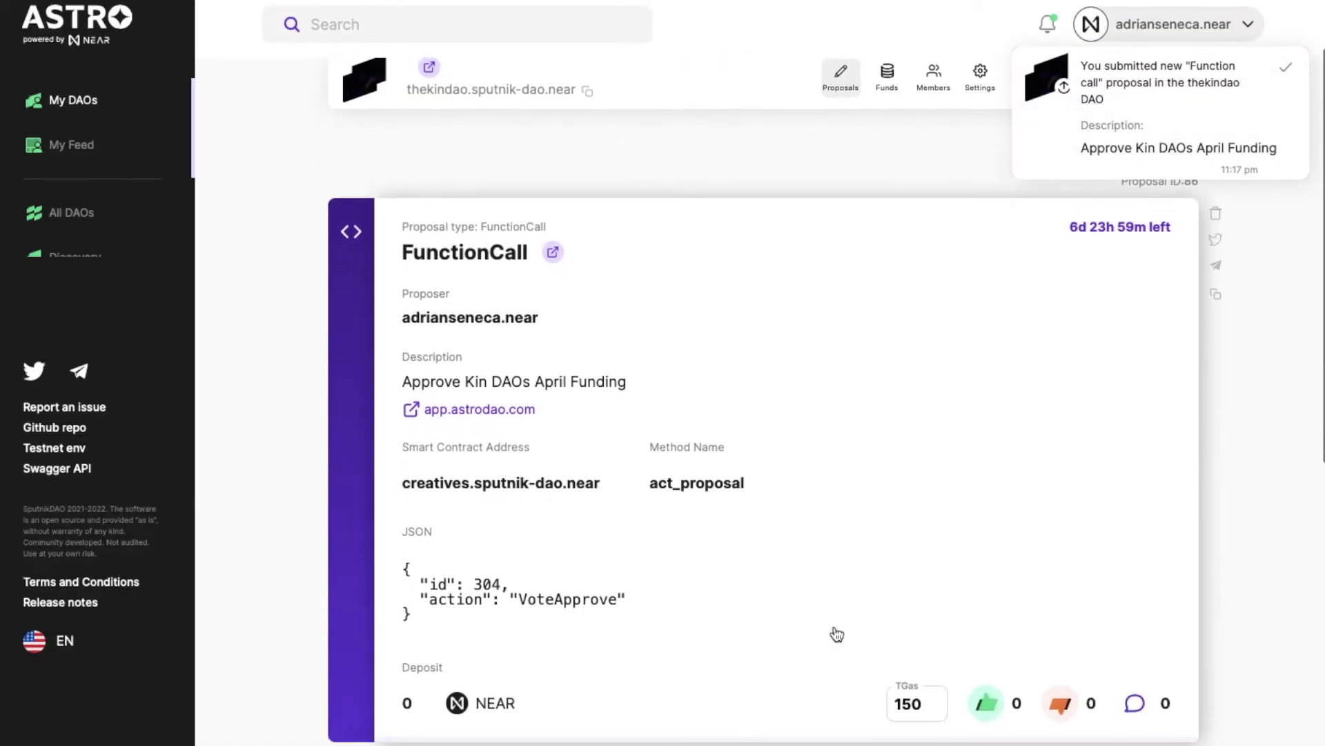
pyautogui.scroll(-1, 836, 633)
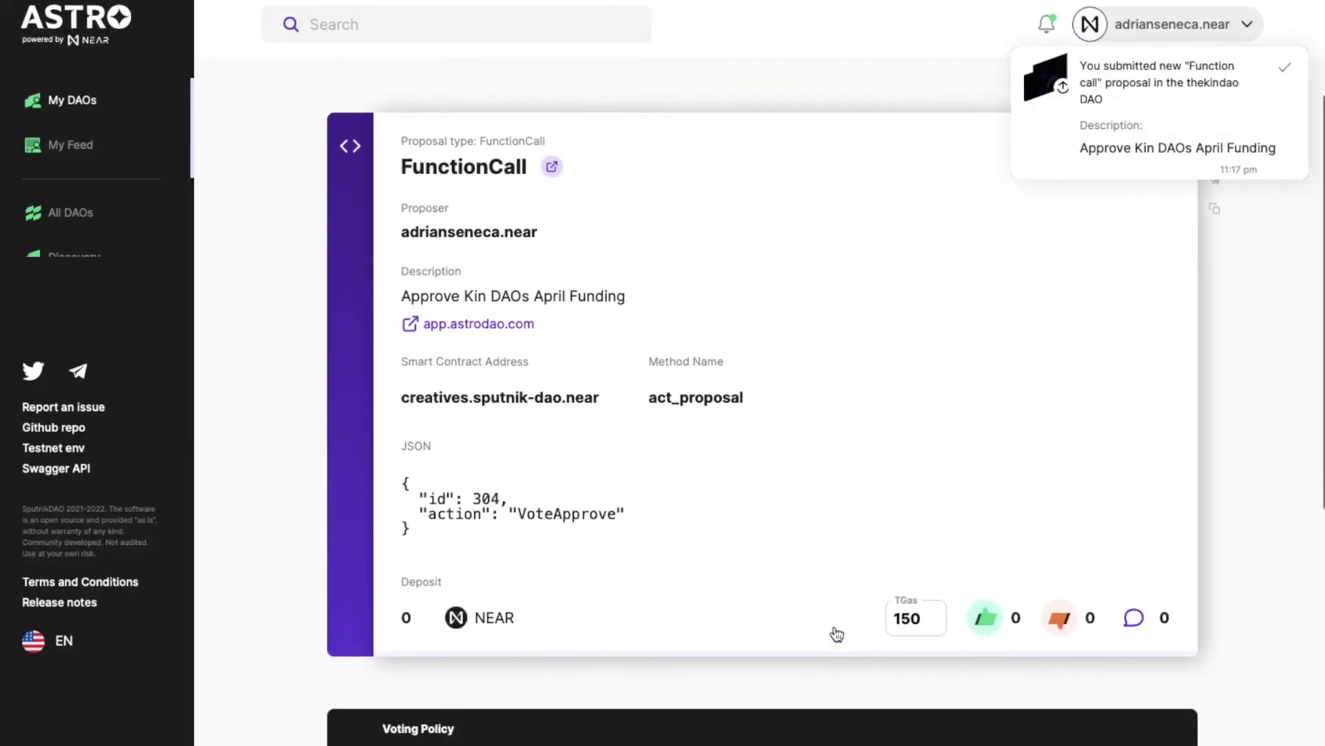
pyautogui.click(994, 625)
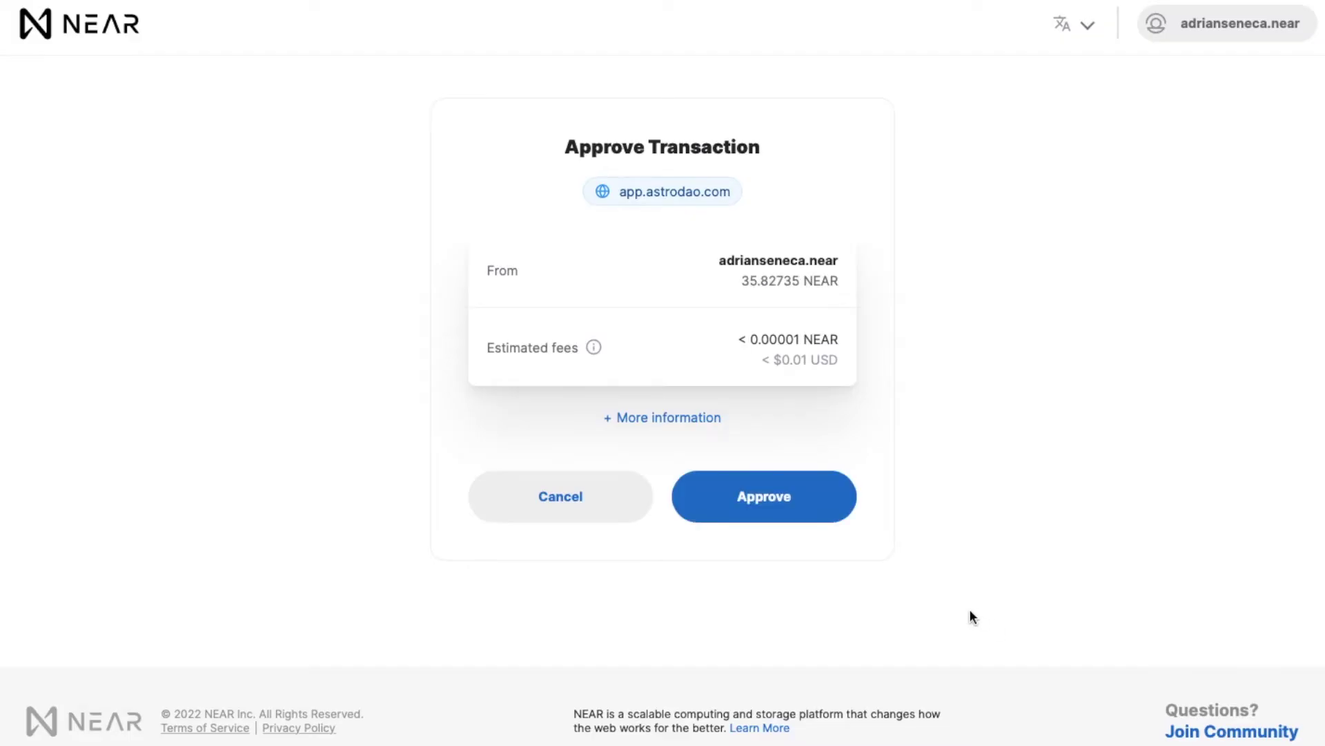
pyautogui.click(801, 517)
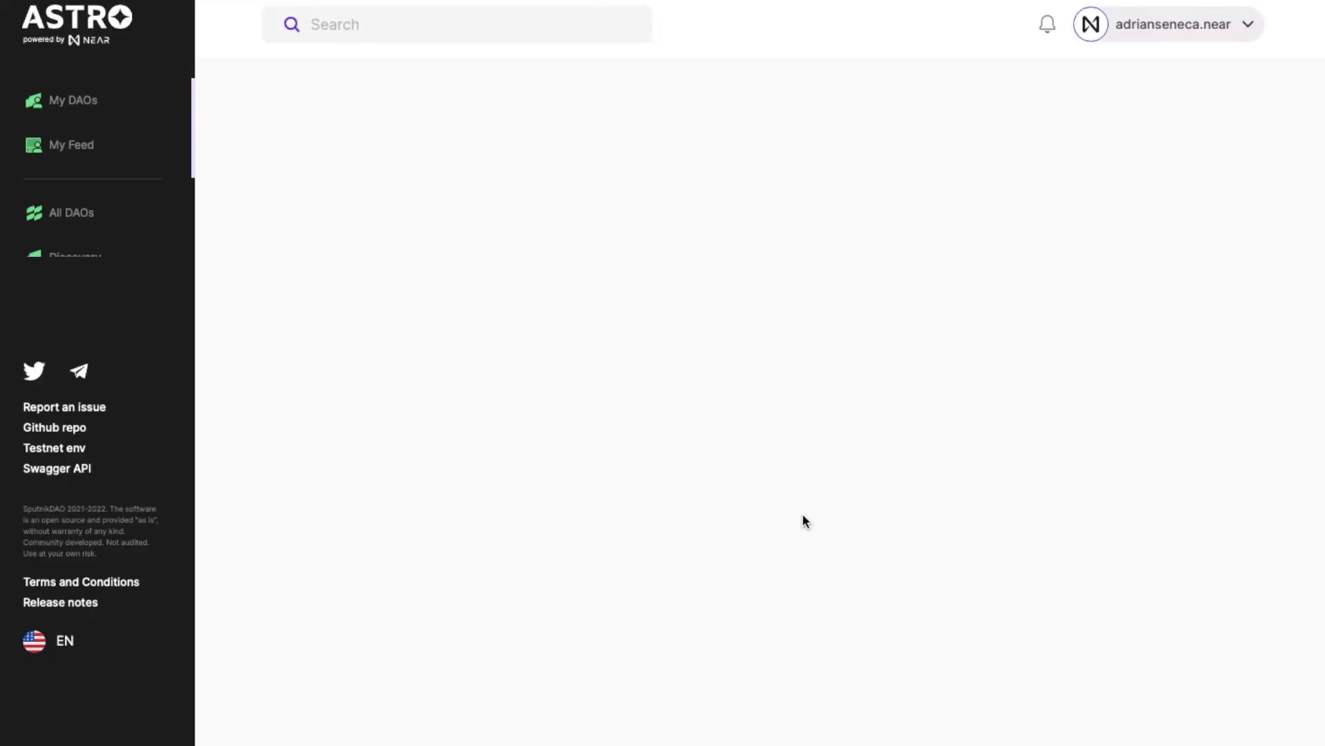
pyautogui.scroll(-3, 805, 523)
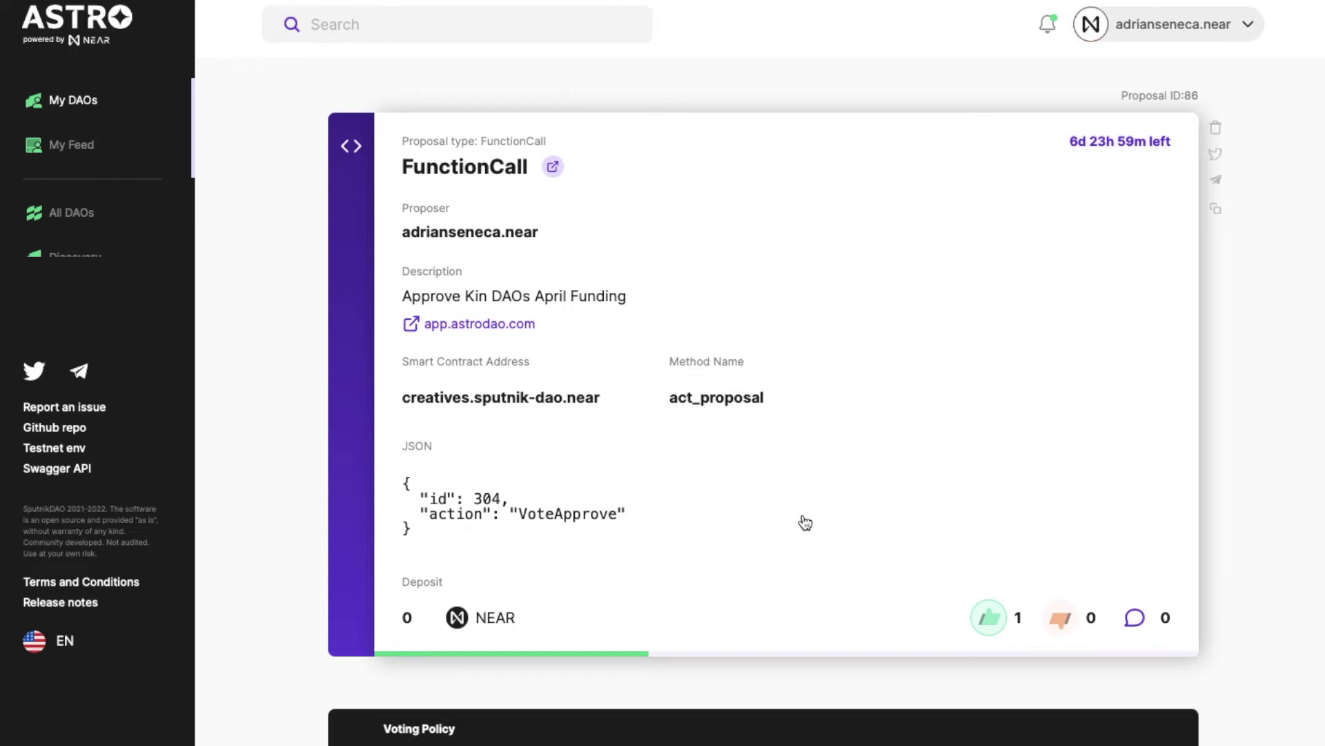
# - Search for "creativesdao", open the creatives DAO and show its proposals
pyautogui.scroll(3, 805, 523)
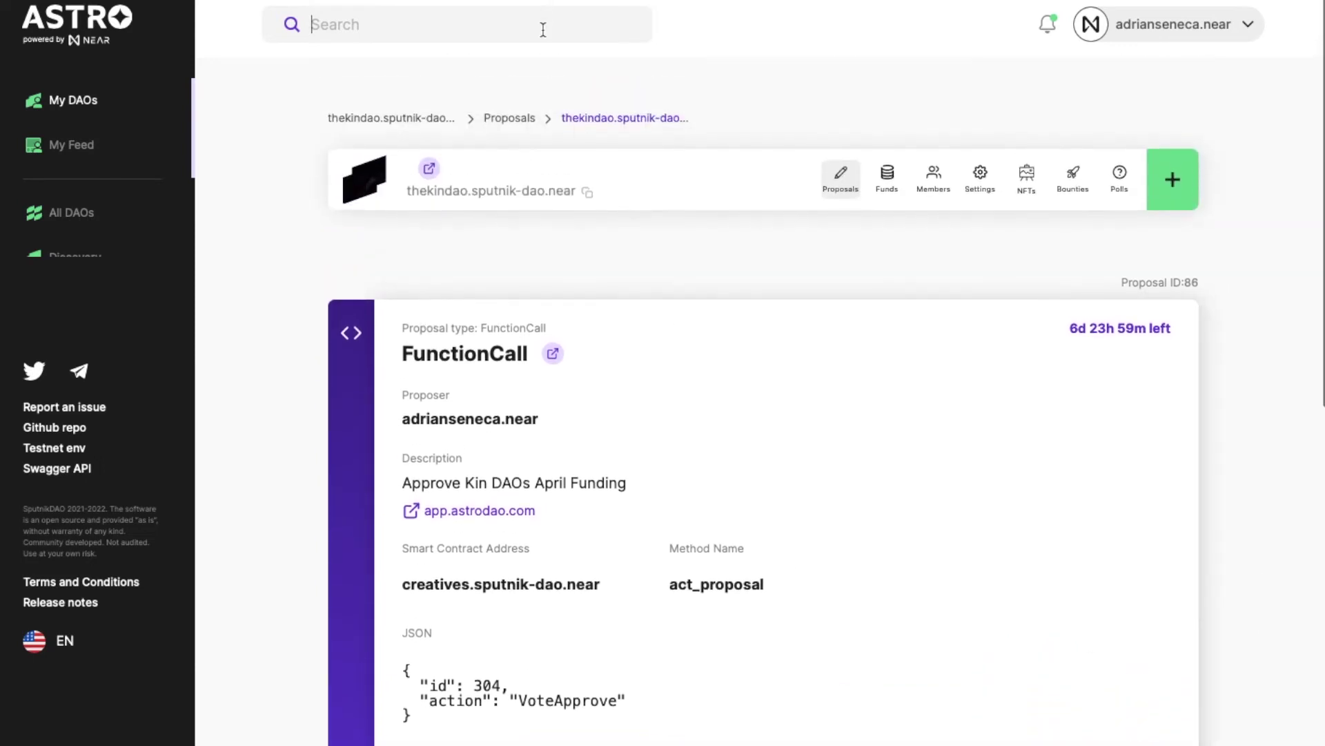
pyautogui.write('creative')
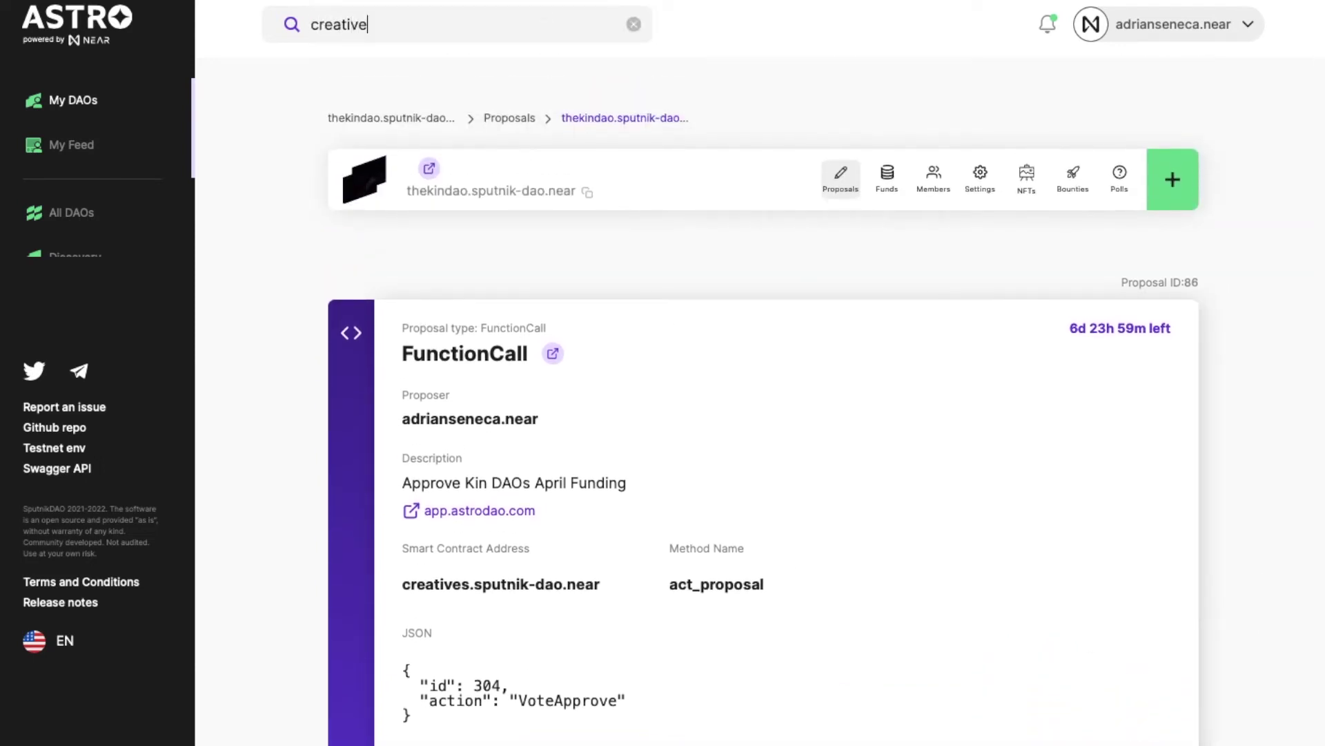
pyautogui.write('sdao')
pyautogui.click(414, 151)
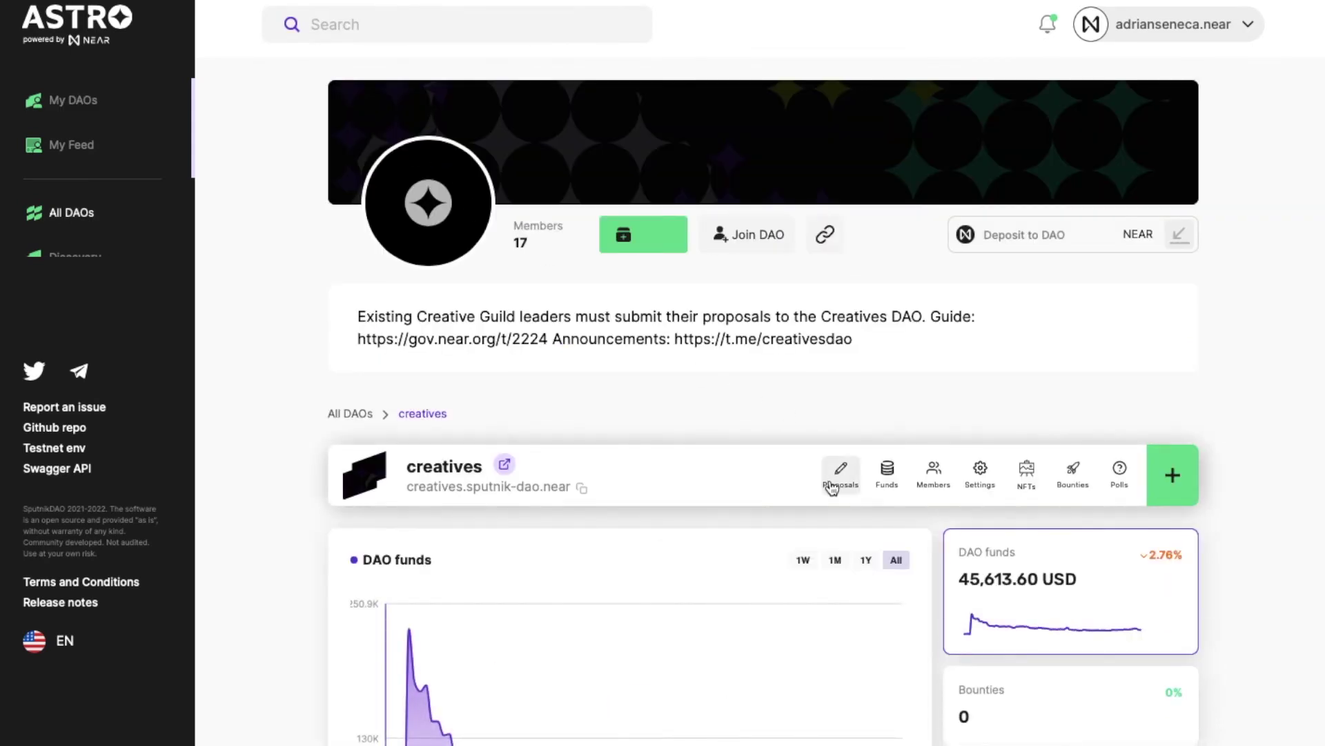
pyautogui.click(839, 476)
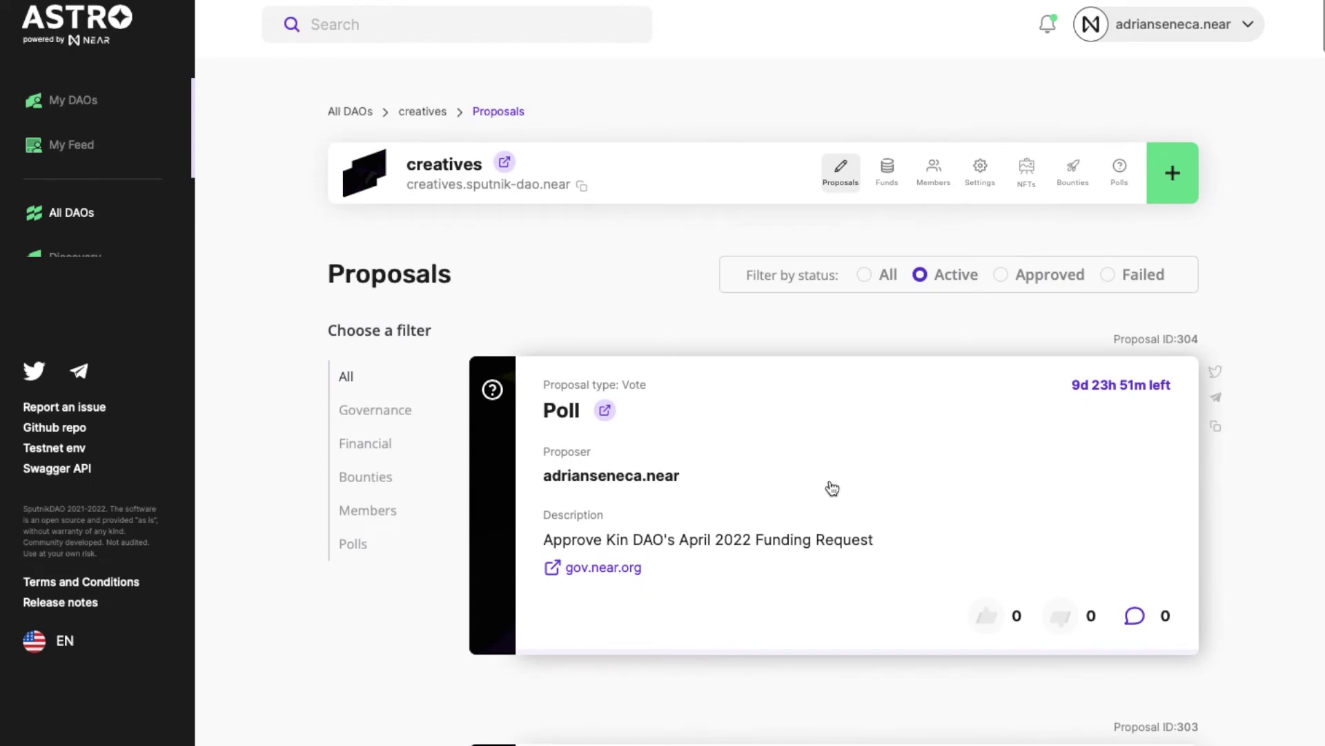
# - Open poll proposal 304 on Kin DAO's April 2022 funding and examine its voting policy and list of council voters
pyautogui.click(832, 488)
pyautogui.scroll(-5, 831, 484)
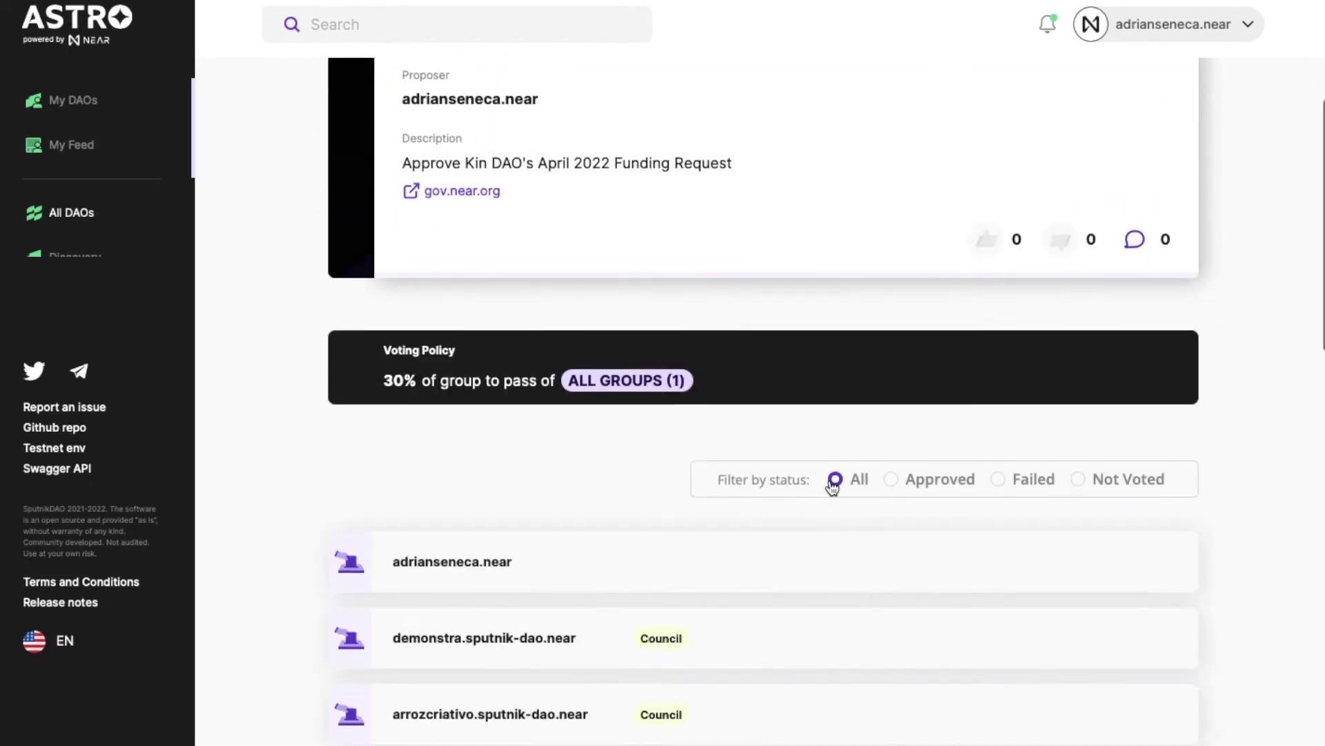
pyautogui.scroll(-10, 829, 486)
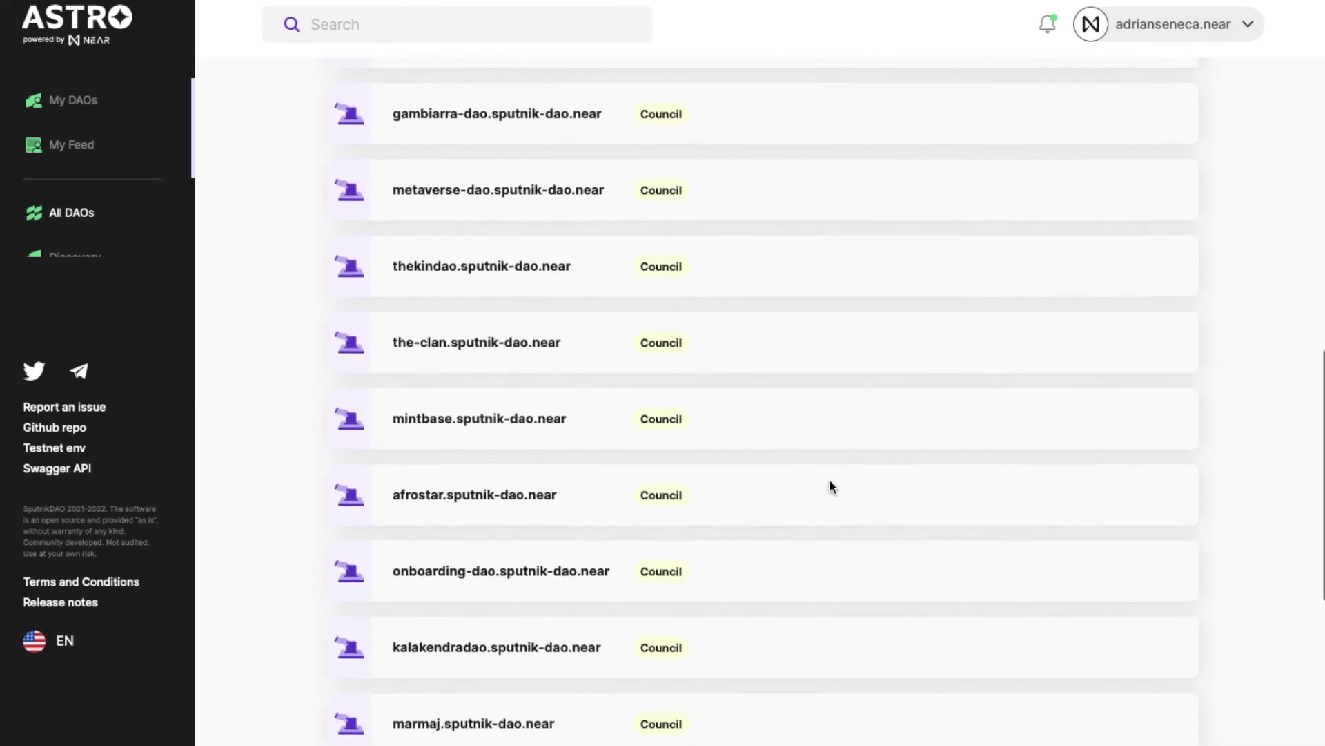
pyautogui.scroll(-4, 830, 485)
pyautogui.scroll(15, 829, 485)
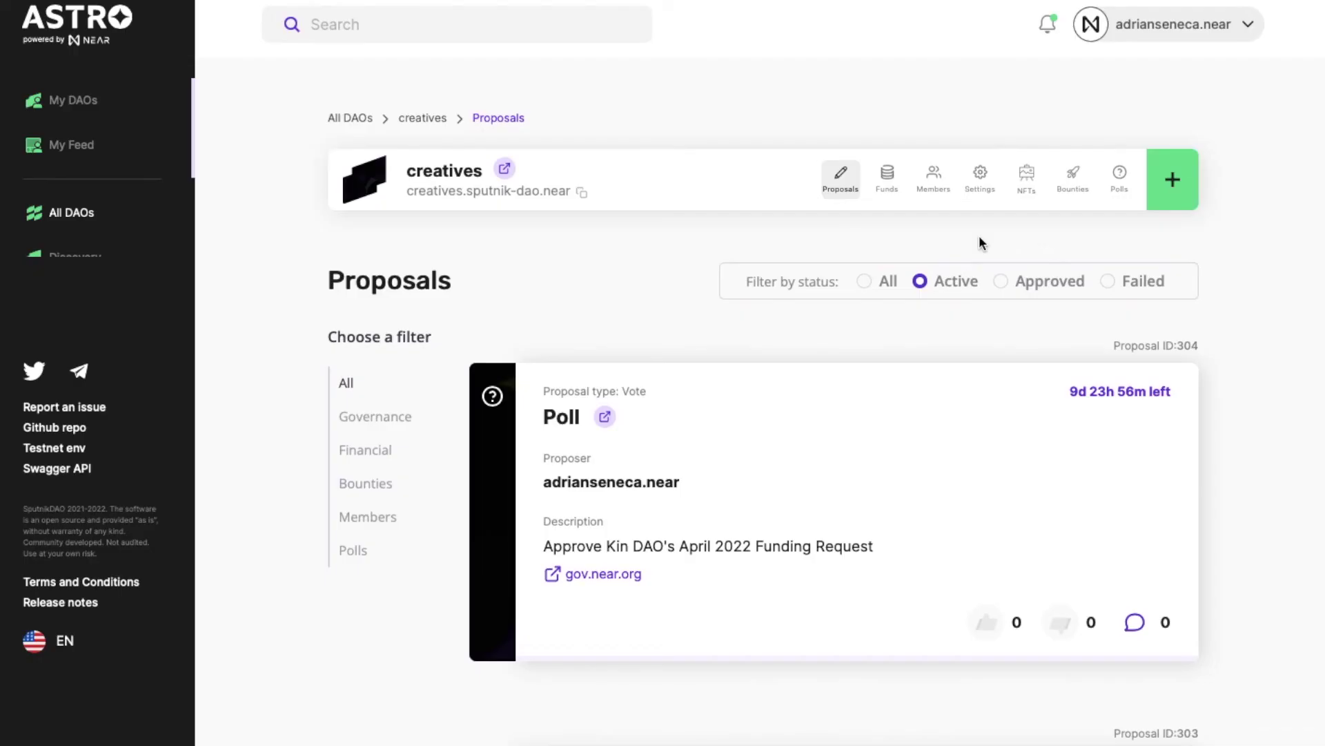
# - Open the creatives DAO's members and look through the council DAOs and their votes casted
pyautogui.click(940, 185)
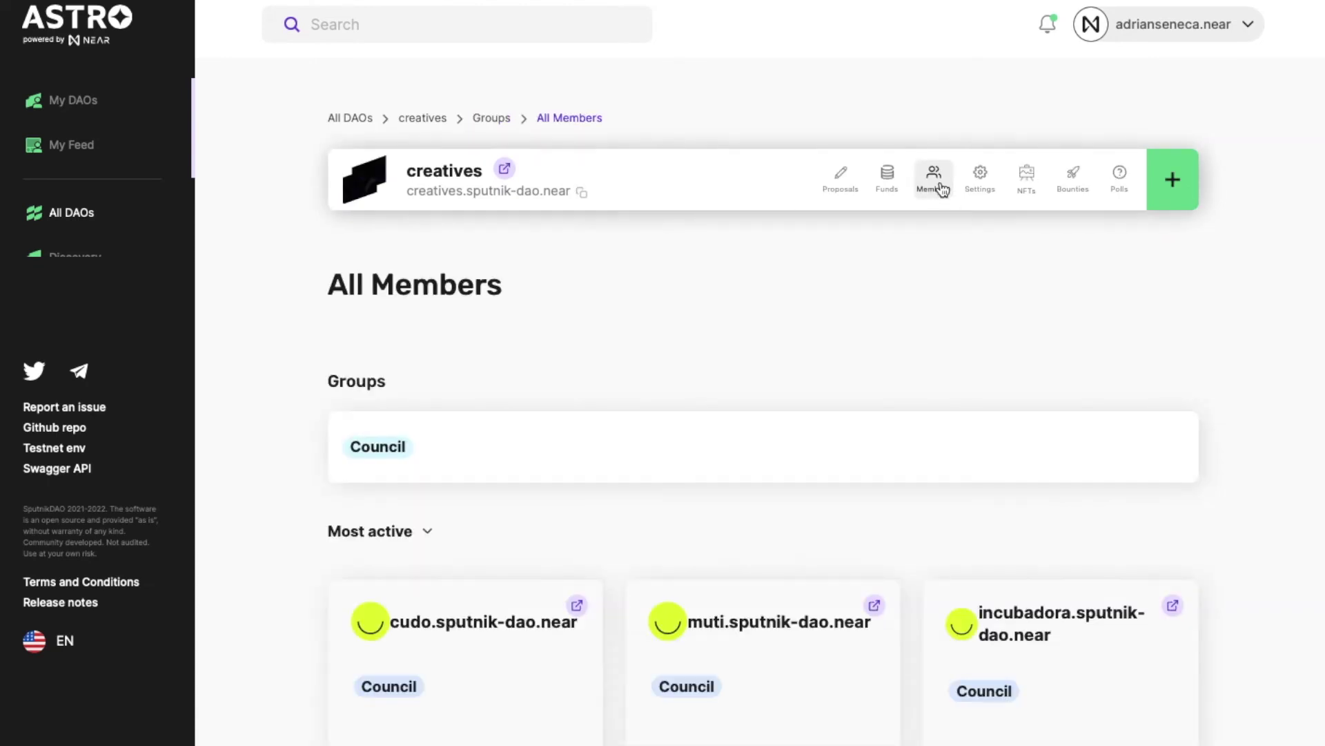
pyautogui.scroll(-1, 706, 393)
pyautogui.scroll(-10, 705, 394)
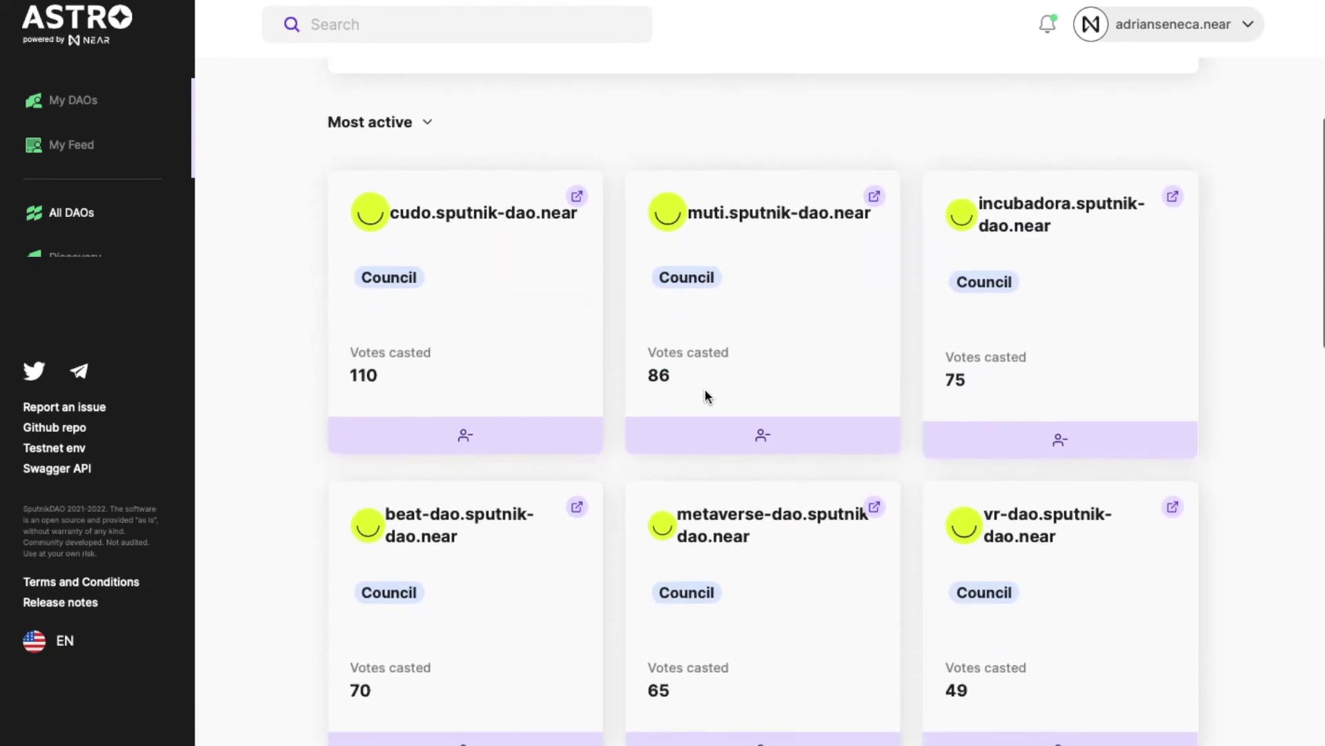
pyautogui.scroll(-10, 706, 388)
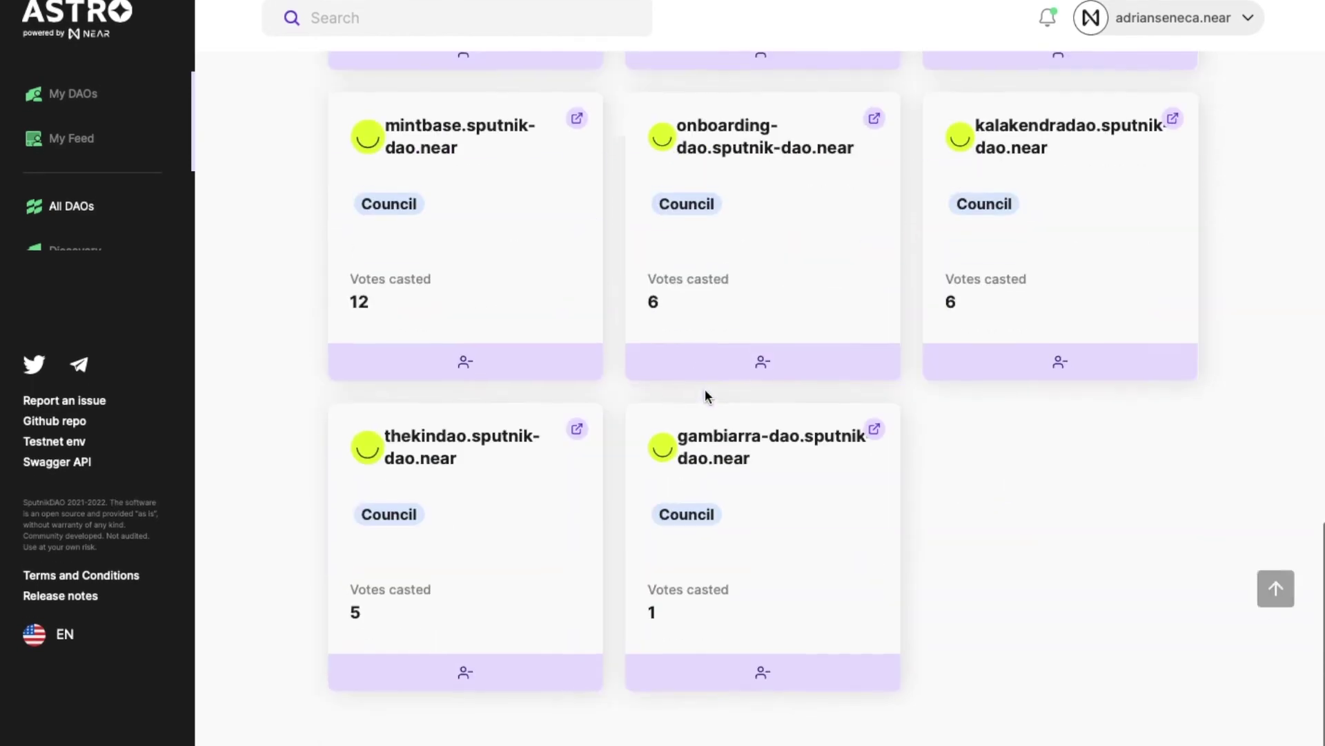
pyautogui.scroll(6, 706, 388)
pyautogui.scroll(12, 706, 388)
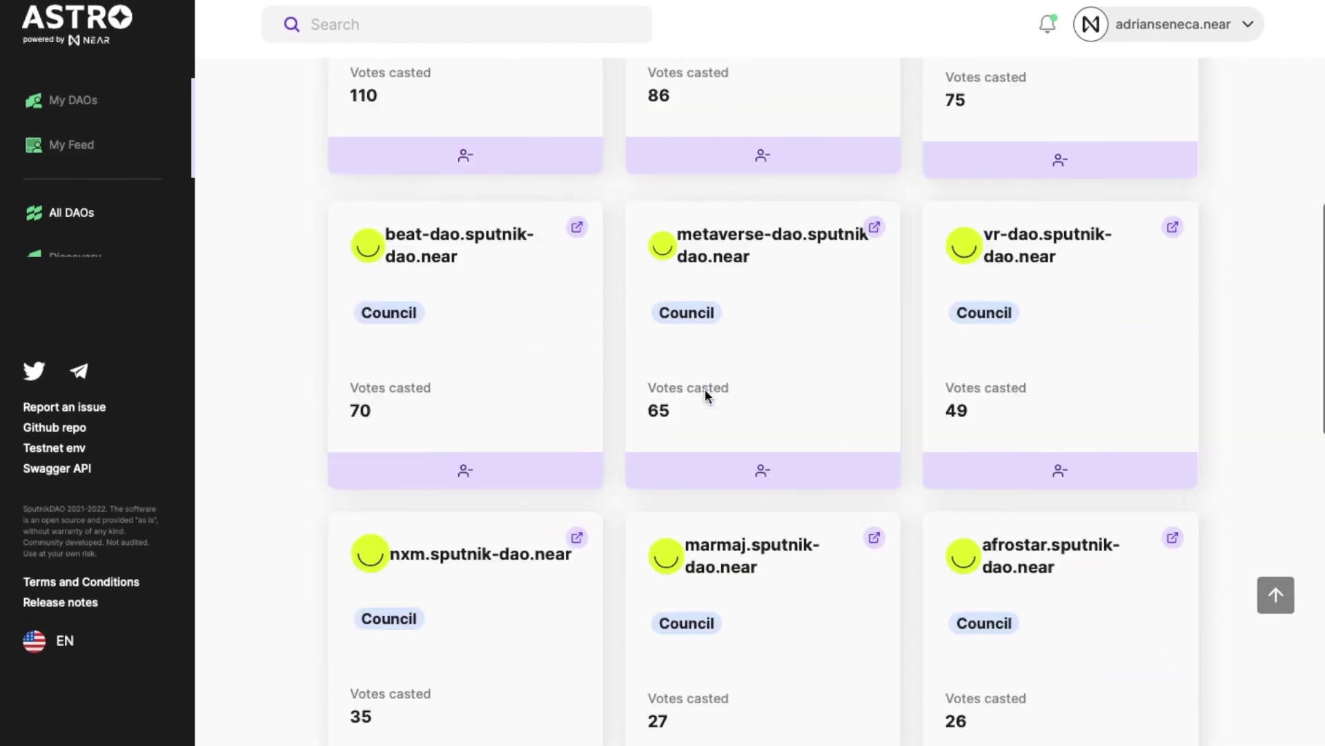
# - Open the member card of cudo.sputnik-dao.near, copy its address and close the card
pyautogui.click(528, 402)
pyautogui.moveTo(645, 101); pyautogui.dragTo(392, 105)
pyautogui.hotkey('ctrl', 'c')
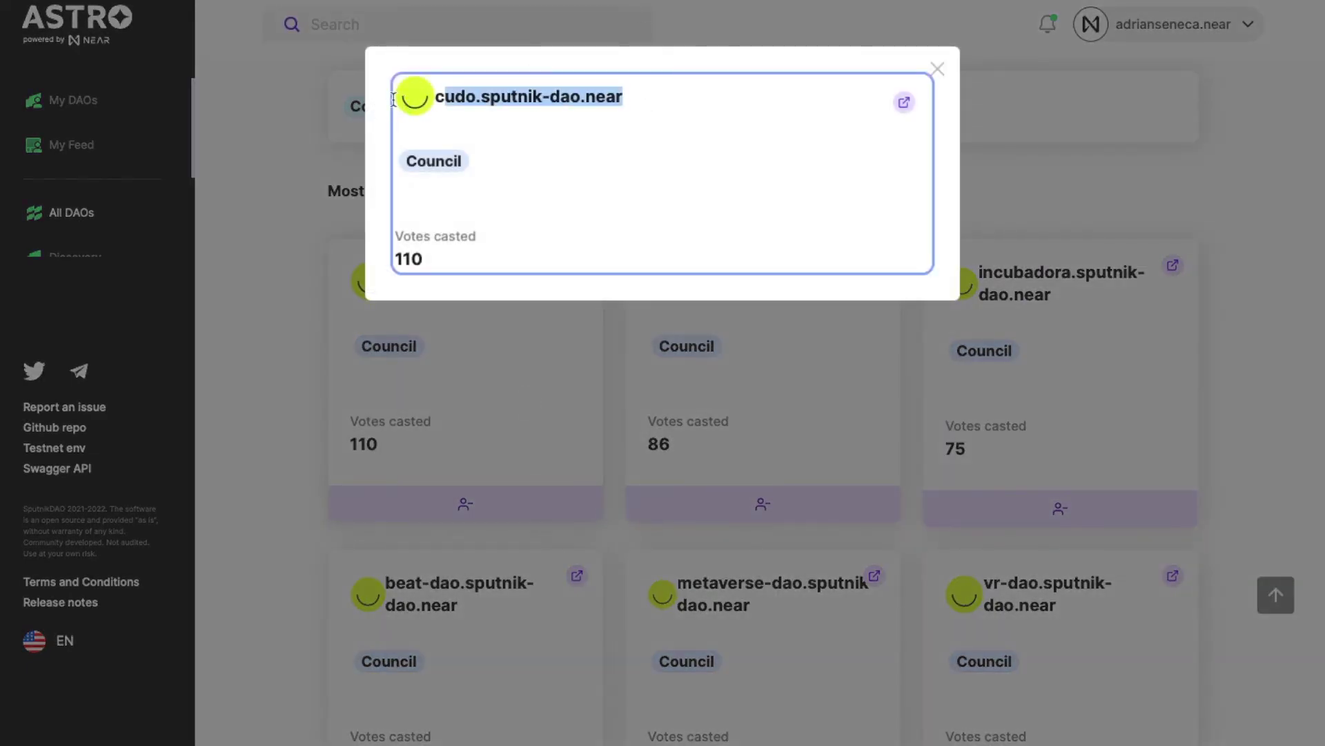
pyautogui.click(274, 241)
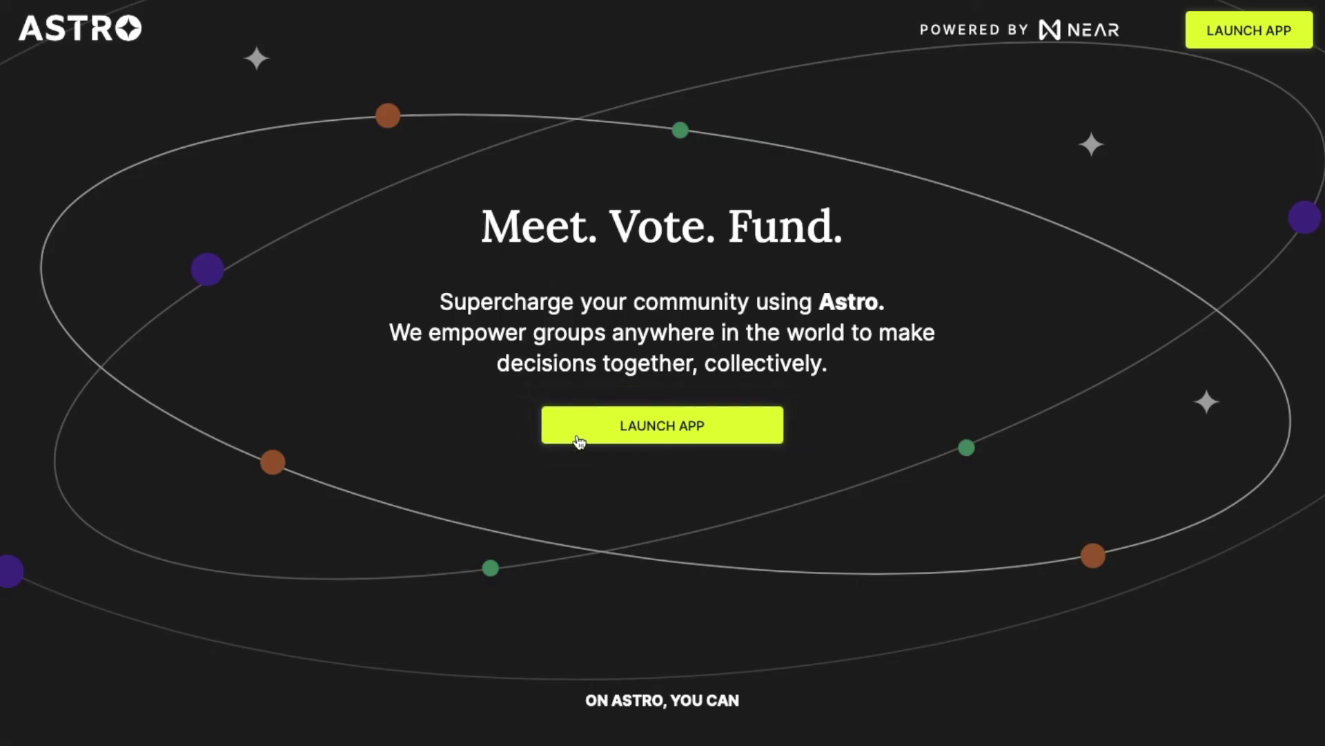
# - Launch the Astro app from its landing page and search for the copied address cudo.sputnik-dao.near
pyautogui.click(579, 435)
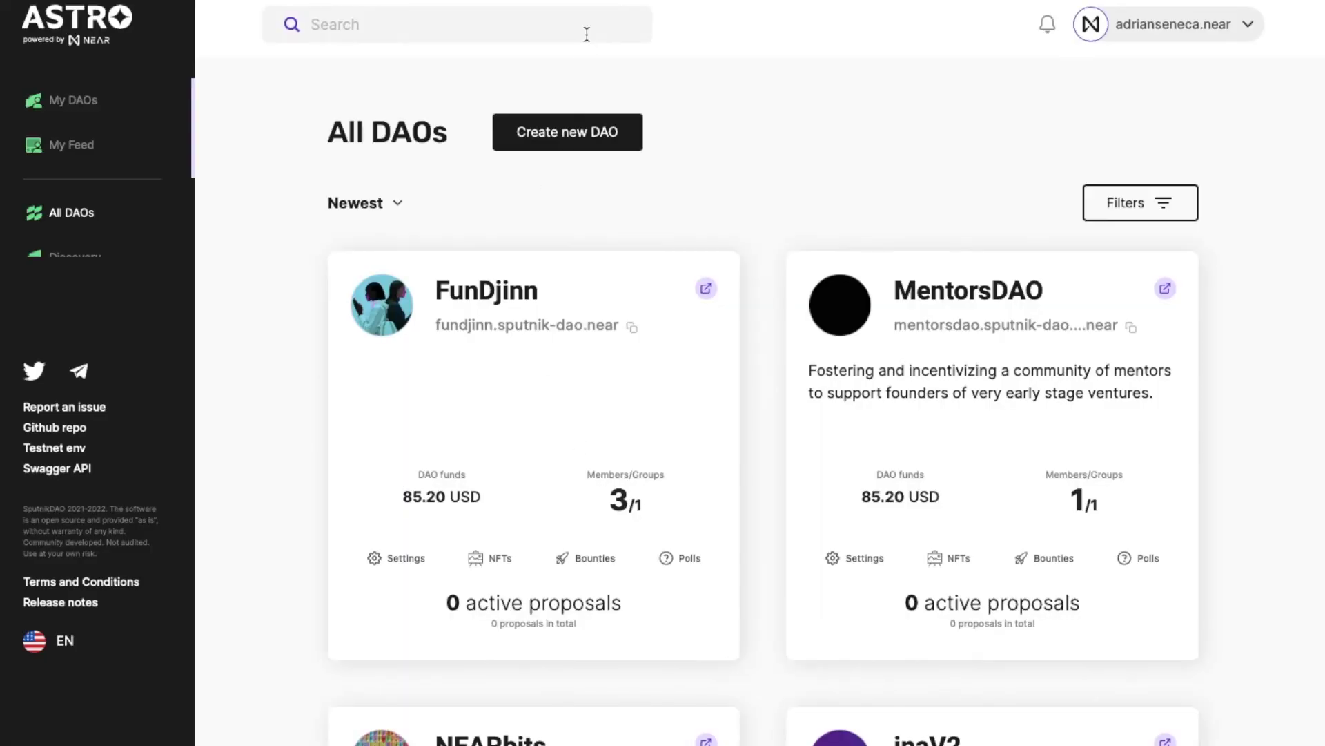
pyautogui.click(571, 23)
pyautogui.hotkey('ctrl', 'v')
pyautogui.press('Return')
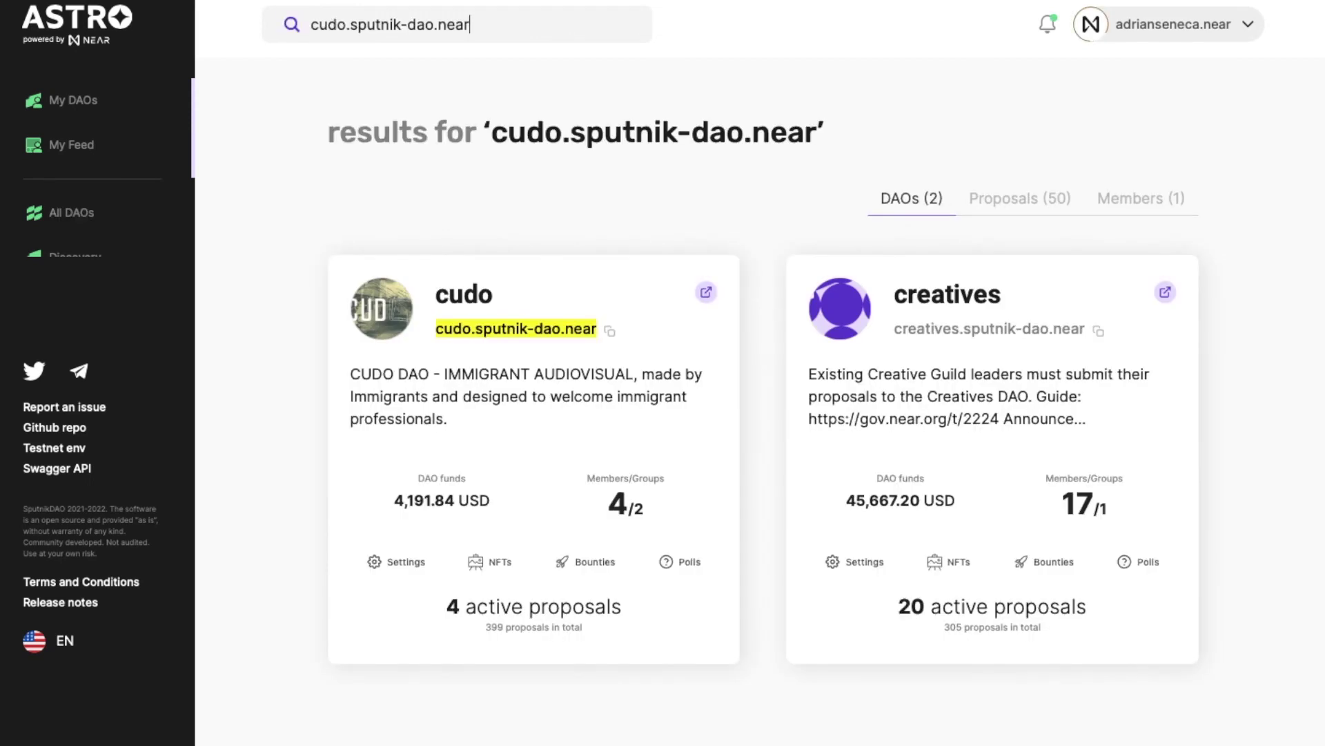
# - Shorten the search to cudo.sputnik-dao and open the cudo DAO from the results
pyautogui.press('BackSpace')
pyautogui.press('BackSpace')
pyautogui.press('BackSpace')
pyautogui.press('BackSpace')
pyautogui.press('BackSpace')
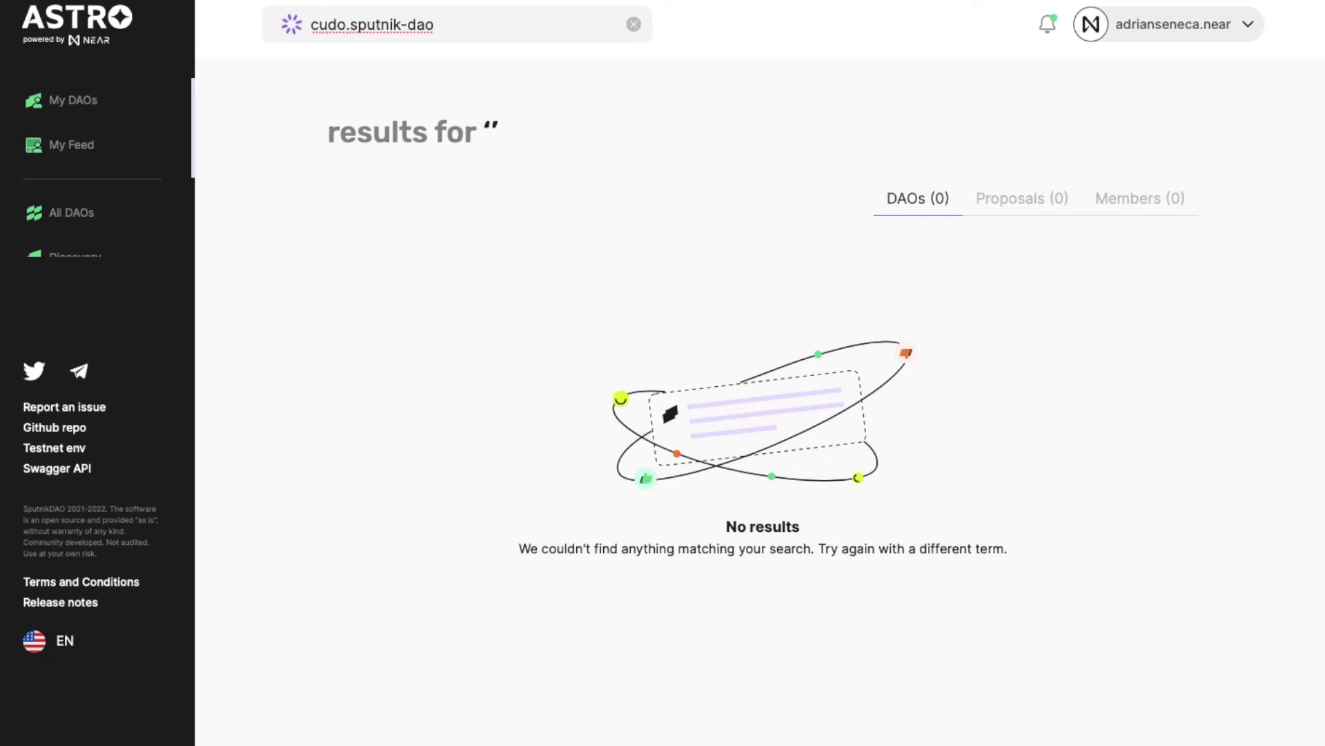
pyautogui.press('Return')
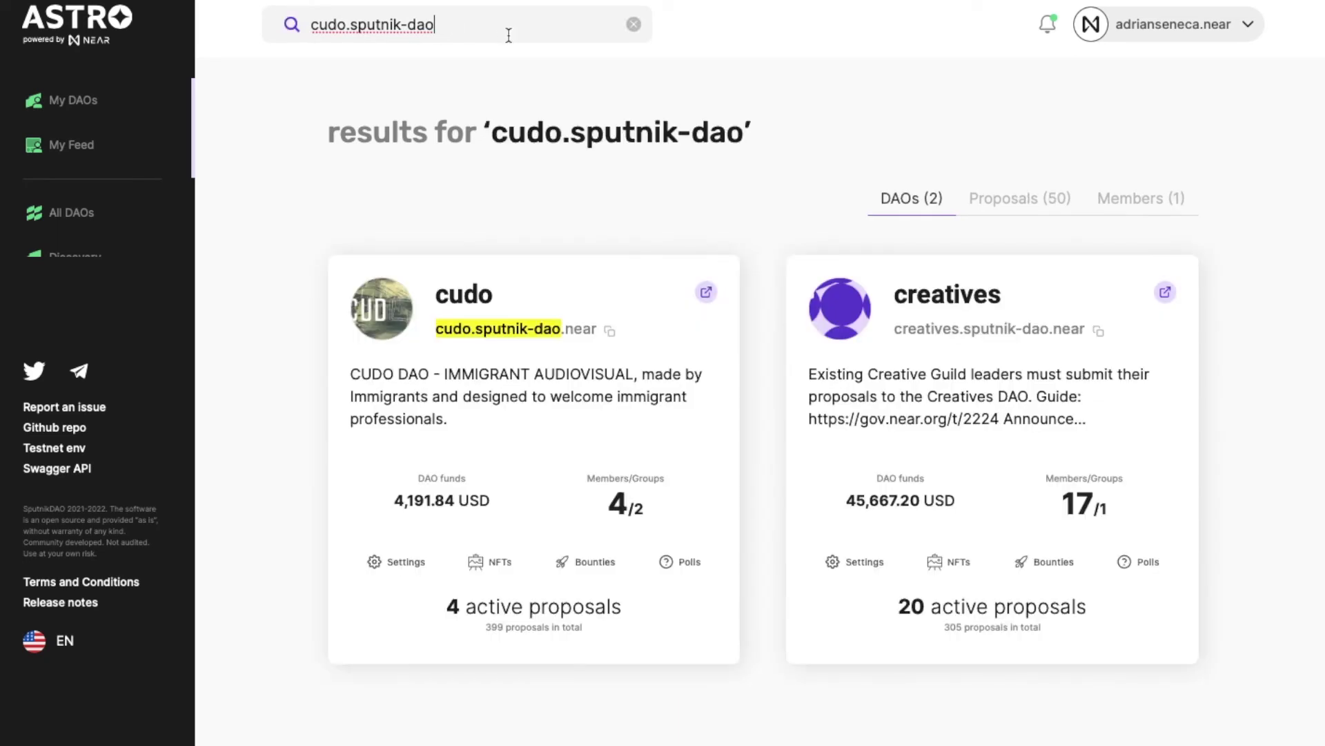
pyautogui.click(481, 297)
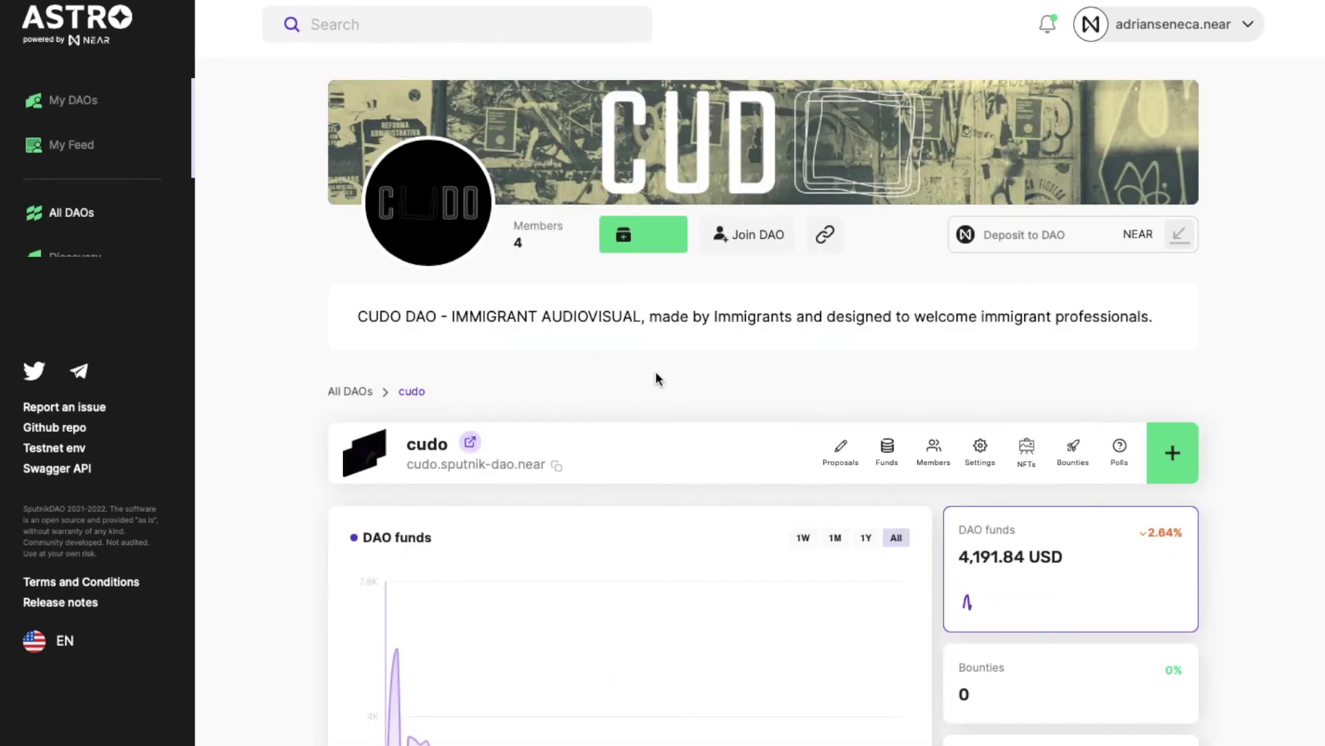
# - Start a new proposal in the cudo DAO with the type Custom Function Call
pyautogui.scroll(-1, 660, 371)
pyautogui.scroll(-2, 773, 361)
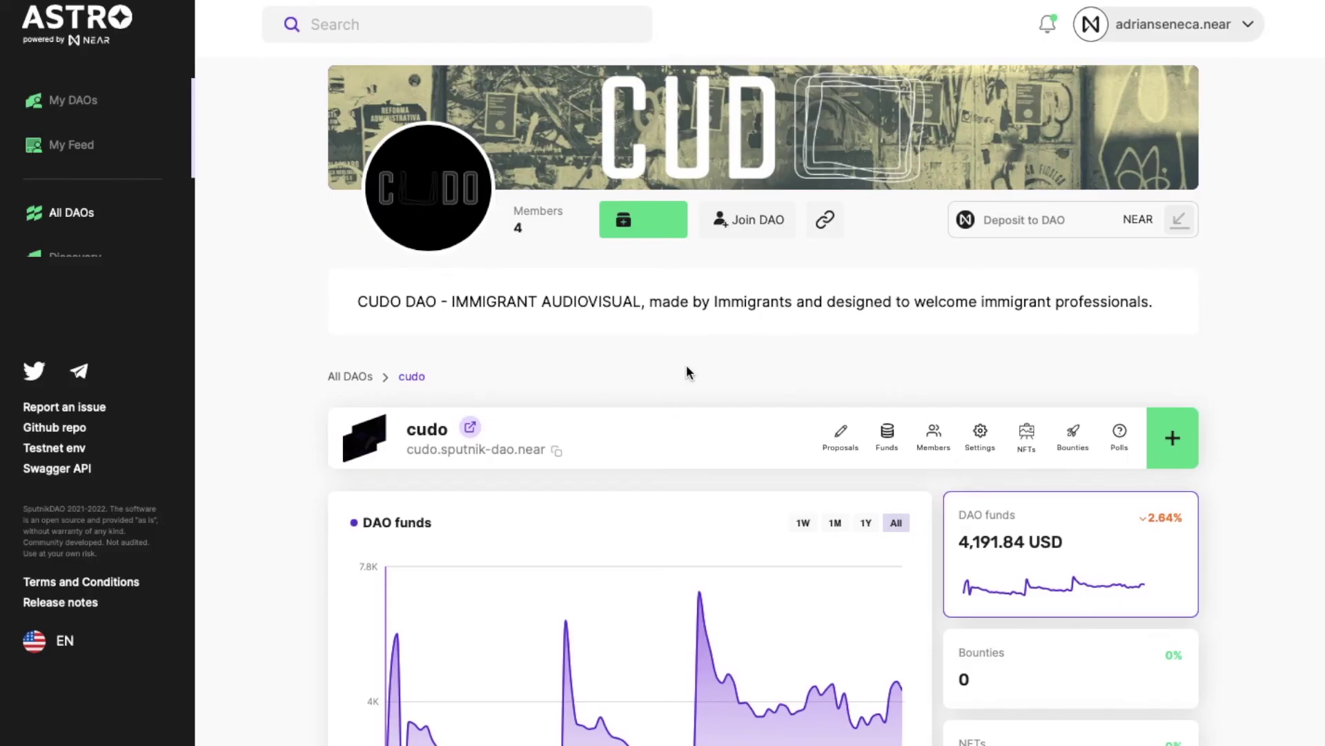
pyautogui.scroll(-2, 773, 353)
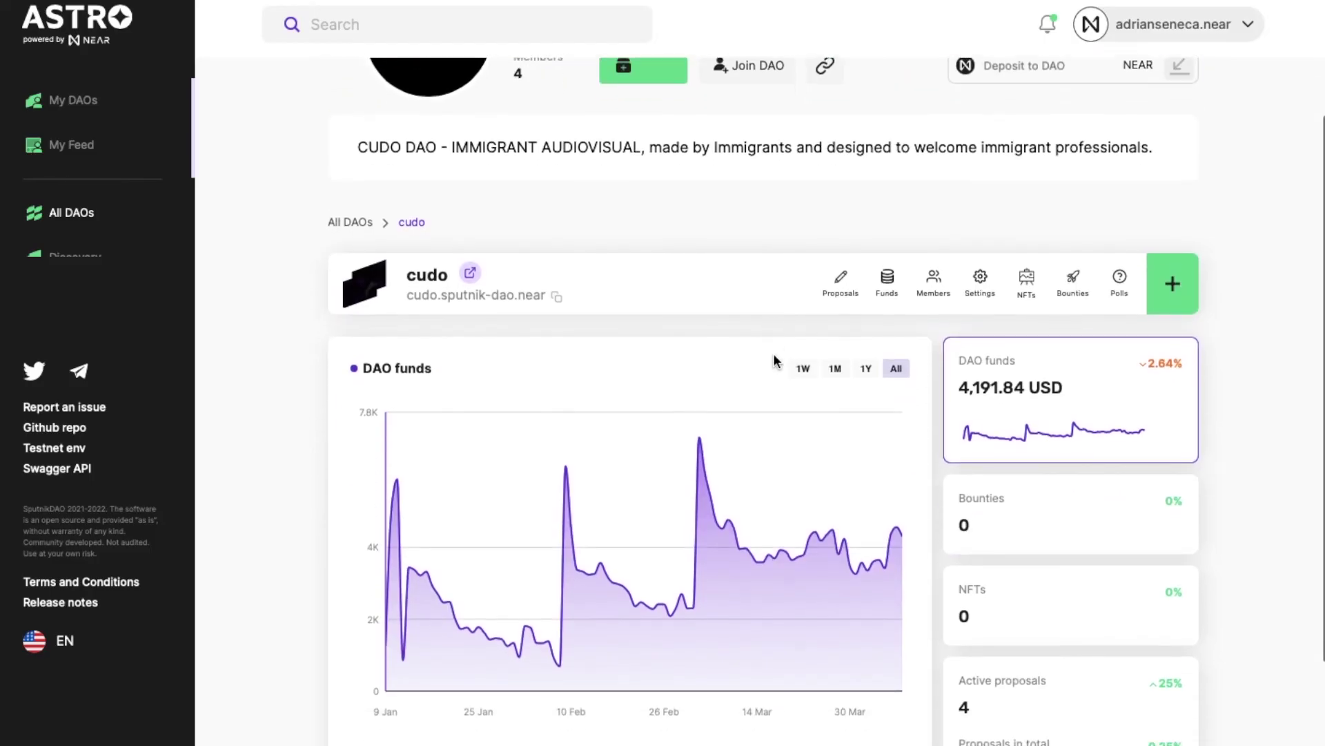
pyautogui.click(1196, 308)
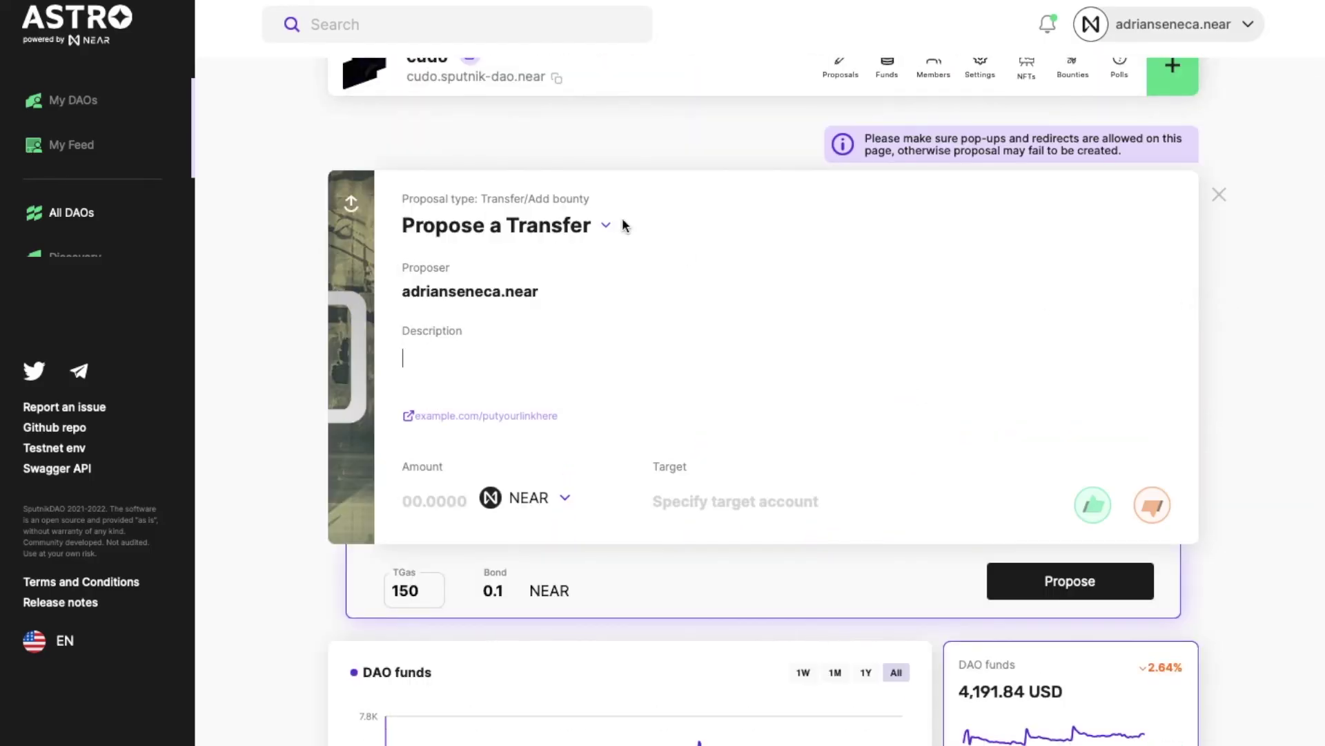
pyautogui.click(582, 222)
pyautogui.scroll(-5, 562, 361)
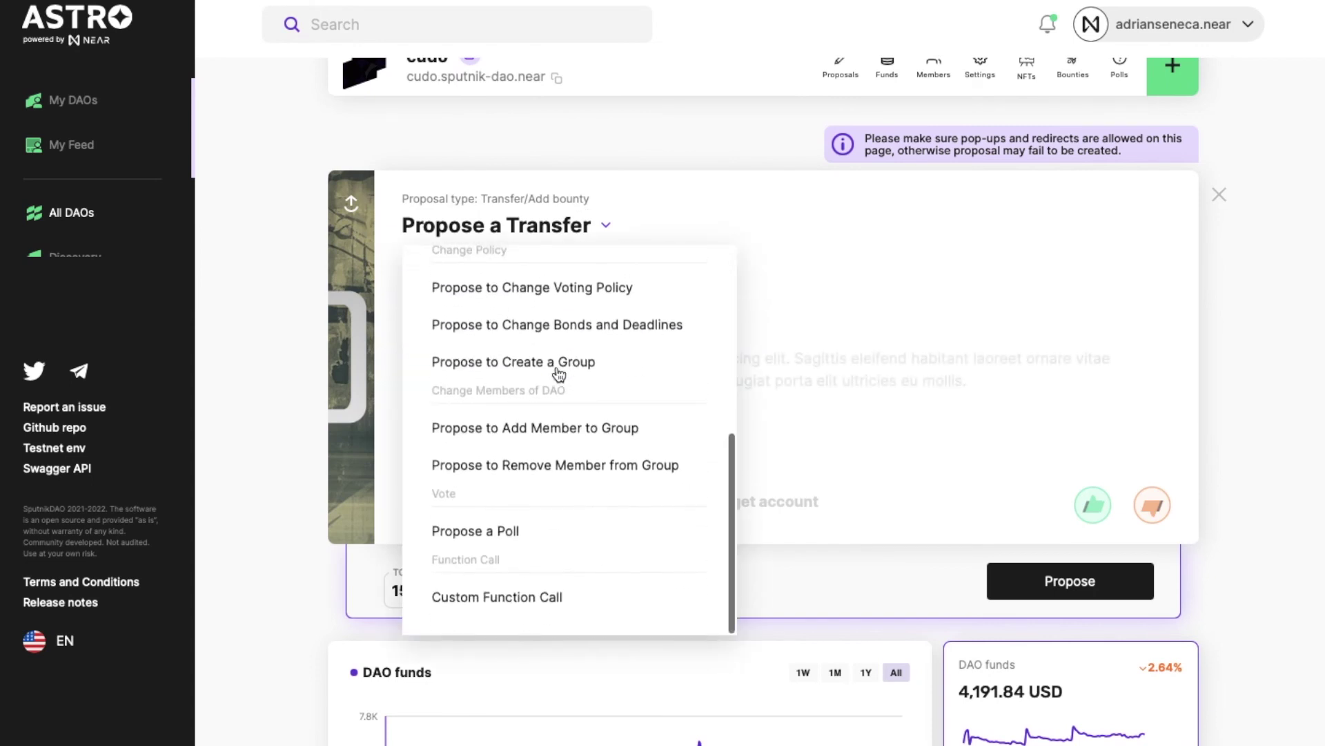
pyautogui.click(495, 605)
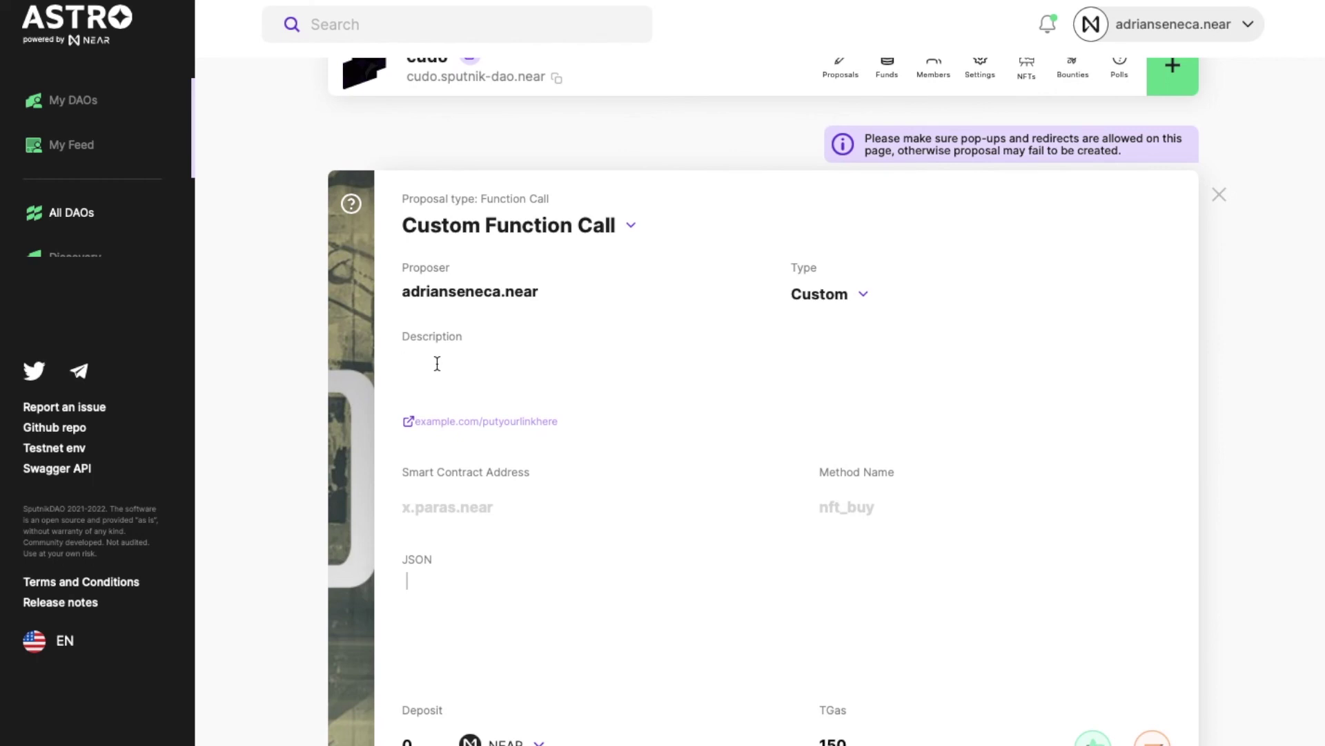
# - Enter the description "Please vote to approve Kin DAO's April 2022 funding" and replace the example link with the copied link to creatives proposal 304
pyautogui.write("Please vote to approve Kin DAO's April 2022 funding")
pyautogui.press('Tab')
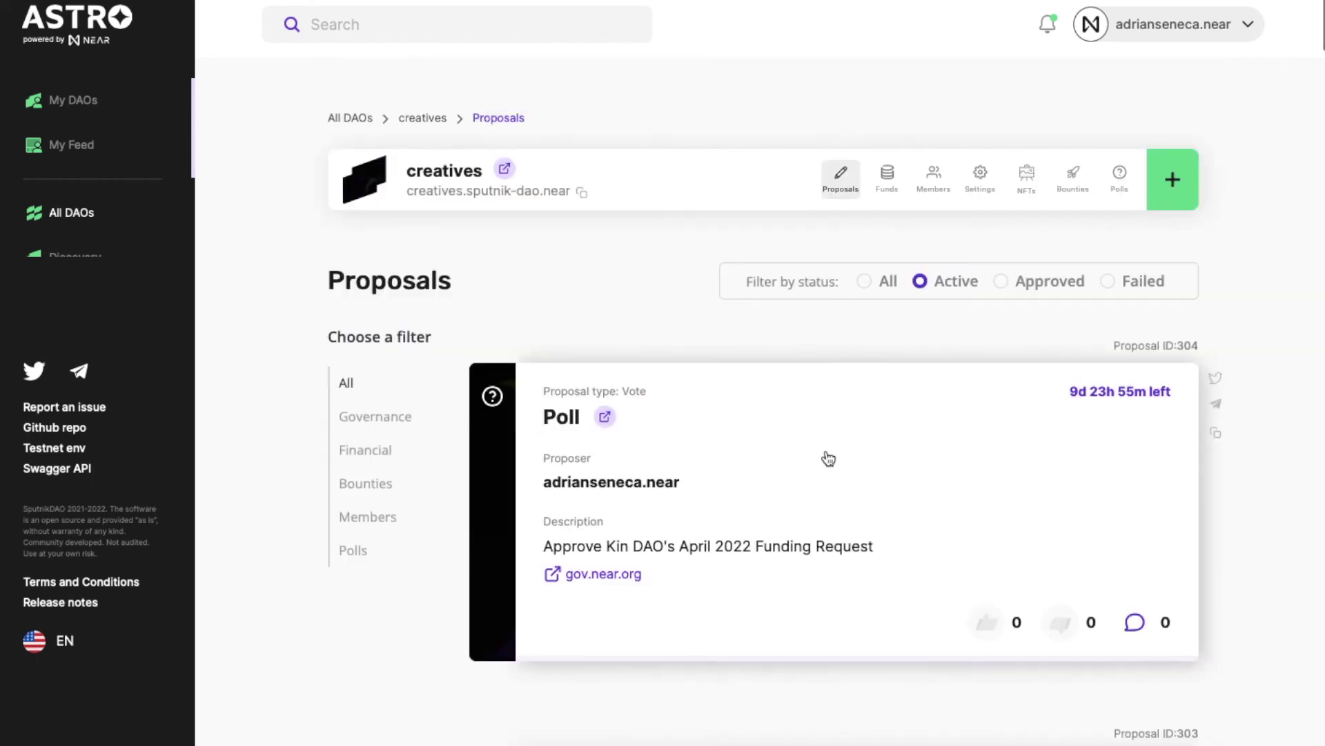
pyautogui.scroll(-1, 828, 459)
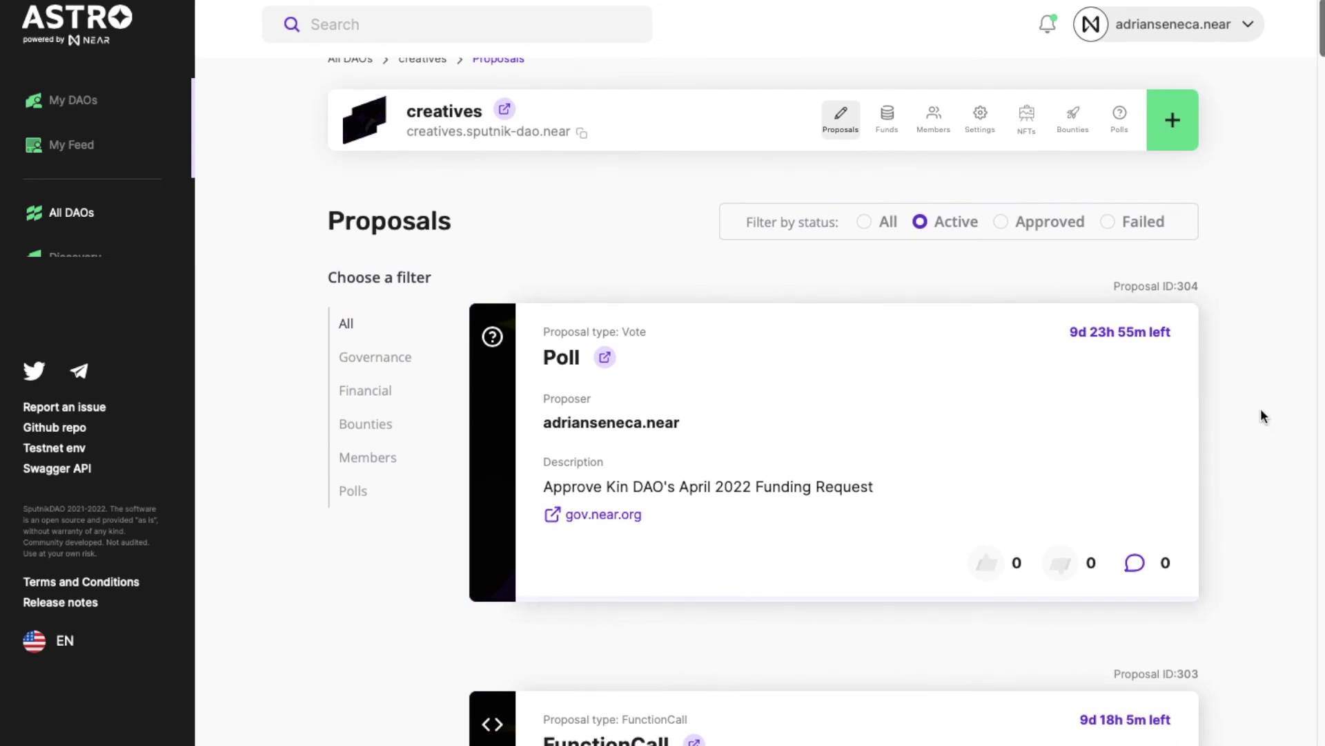
pyautogui.click(1215, 373)
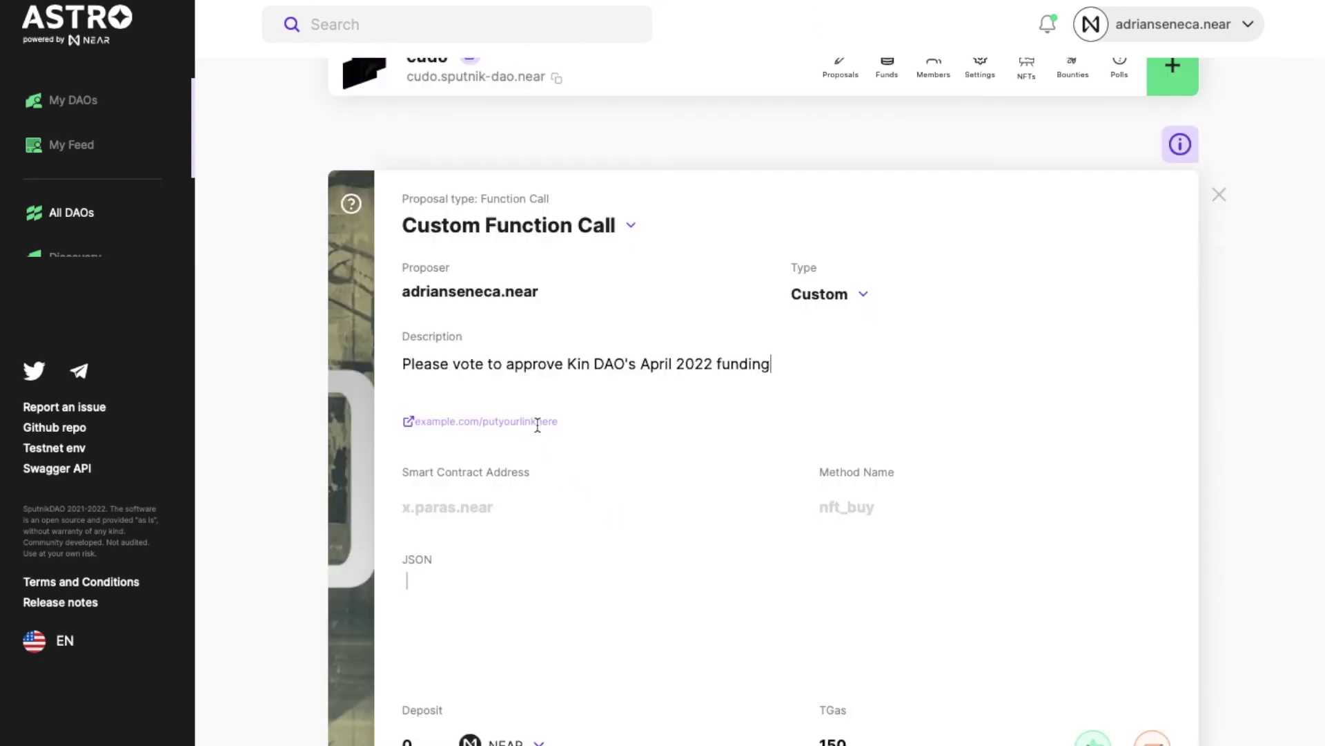
pyautogui.click(535, 421)
pyautogui.hotkey('ctrl', 'a')
pyautogui.press('BackSpace')
pyautogui.hotkey('ctrl', 'v')
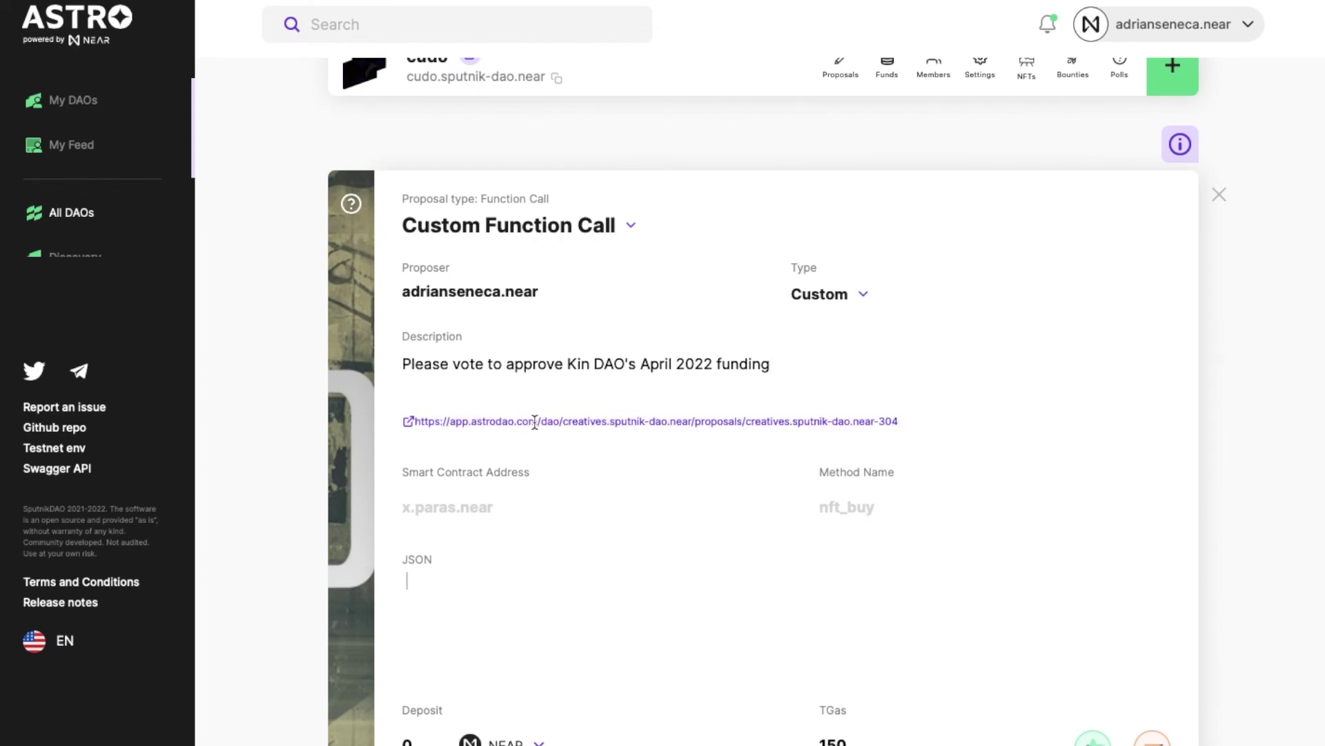
# - Copy the creatives DAO's address creatives.sputnik-dao.near into the smart contract address and set the method name to act_proposal
pyautogui.click(551, 2)
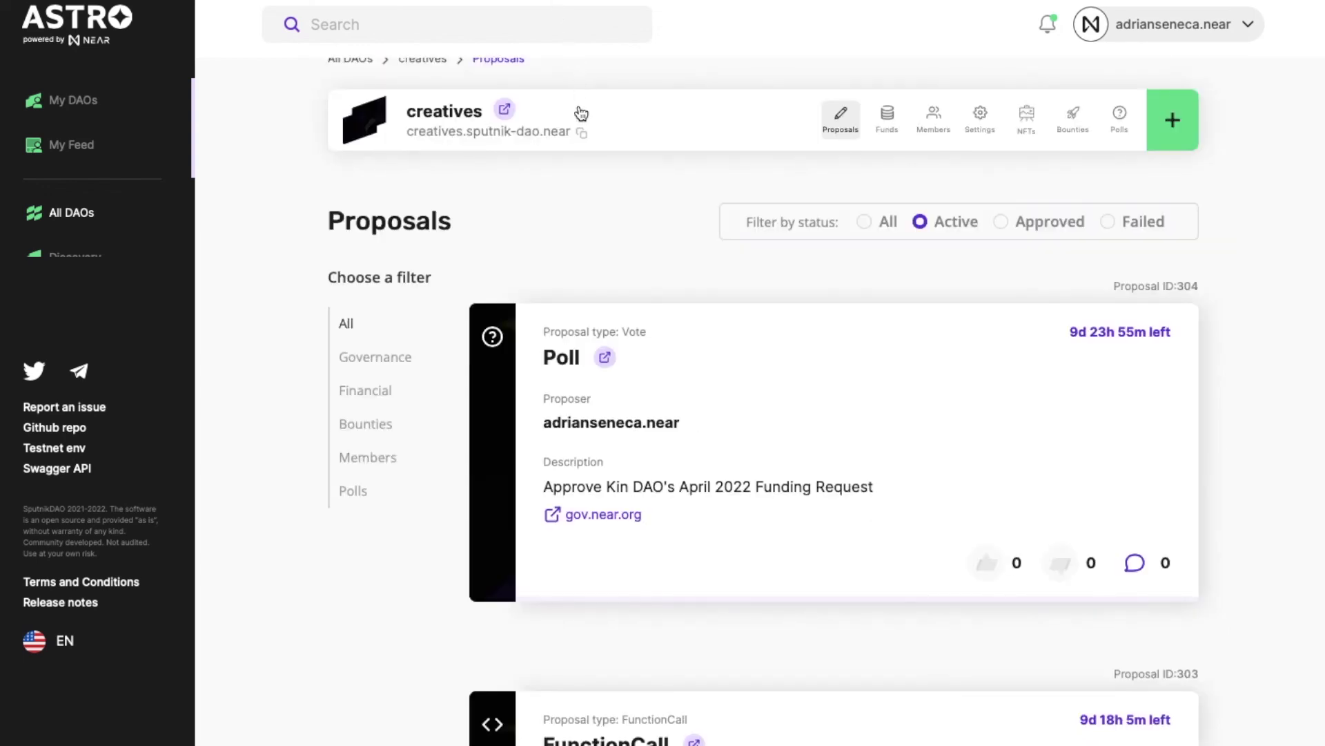
pyautogui.click(582, 136)
pyautogui.click(732, 9)
pyautogui.click(473, 508)
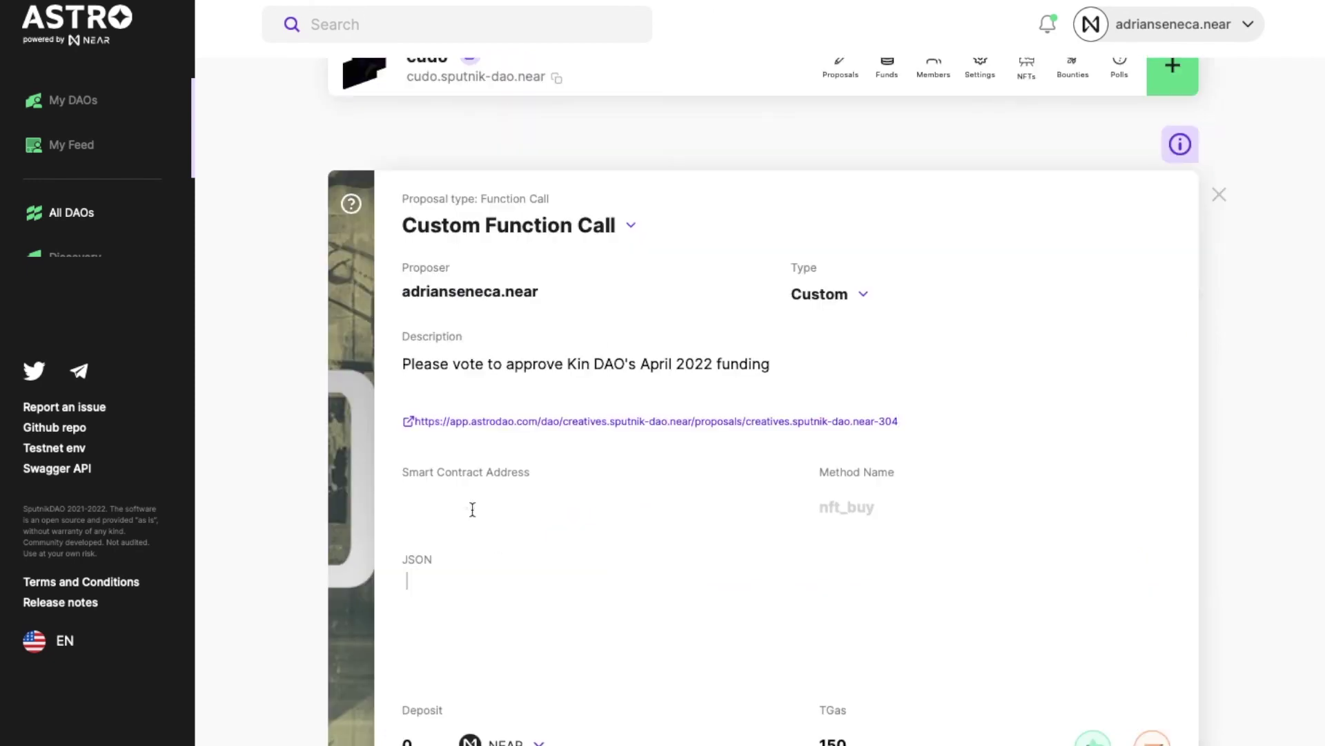
pyautogui.hotkey('ctrl', 'v')
pyautogui.click(845, 507)
pyautogui.write('act_proposal')
# - Paste the function call's JSON arguments with id 293 and action "VoteApprove"
pyautogui.scroll(-3, 645, 630)
pyautogui.click(498, 419)
pyautogui.hotkey('ctrl', 'v')
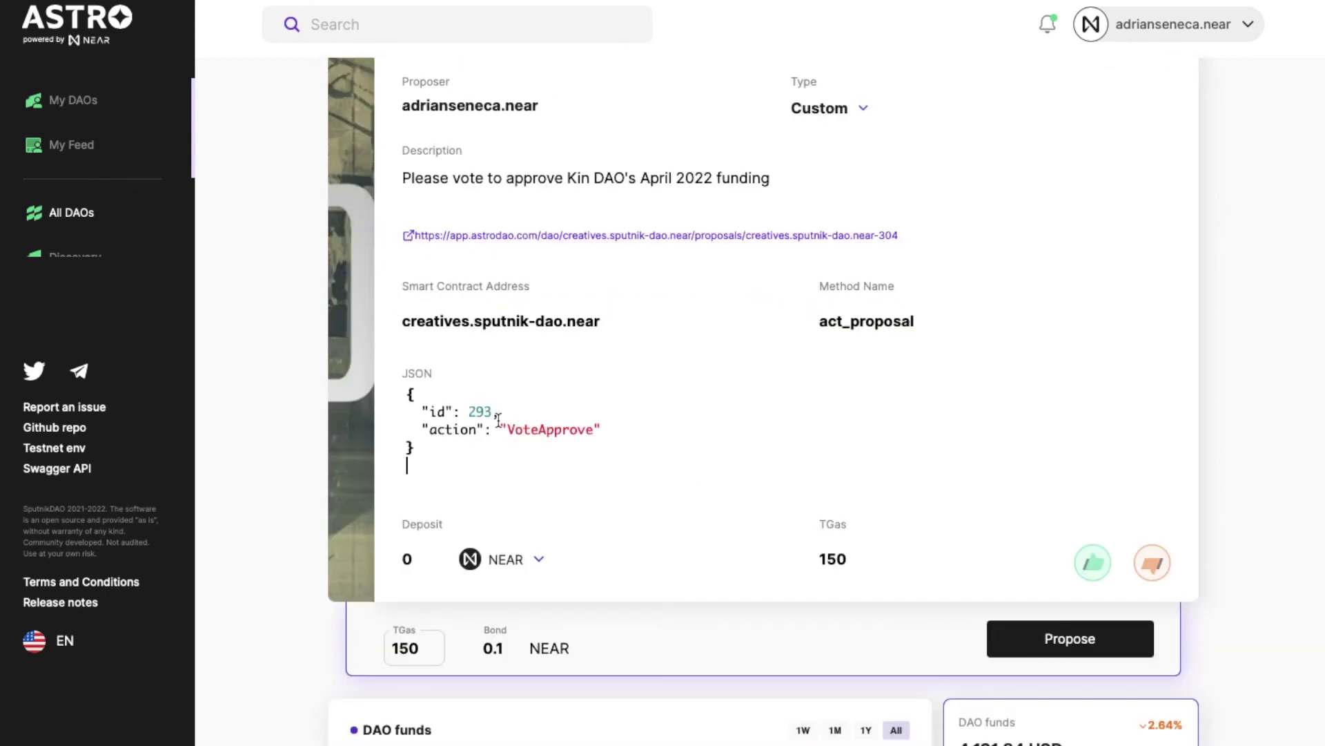
# - Replace the id in the function call's JSON with 304, copied from the Kin DAO funding poll in the creatives DAO
pyautogui.click(566, 2)
pyautogui.moveTo(1199, 283); pyautogui.dragTo(1176, 286)
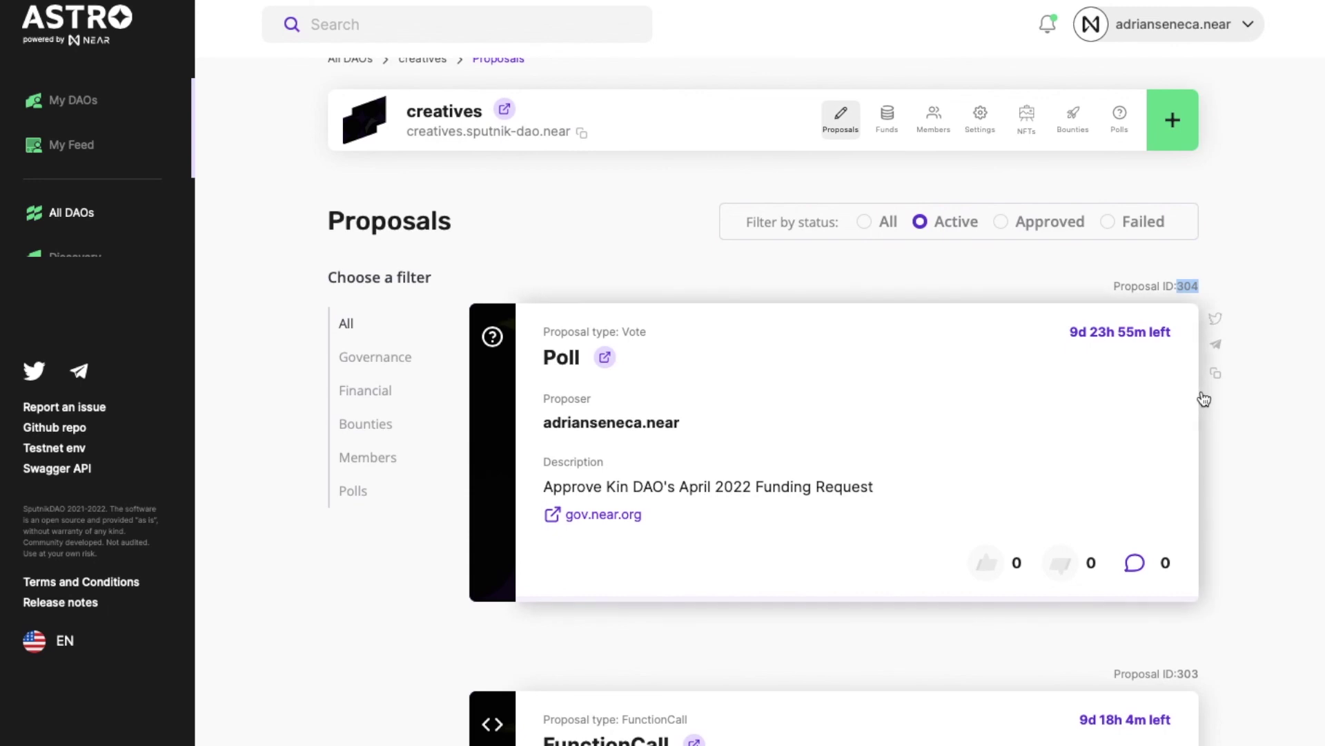
pyautogui.click(809, 2)
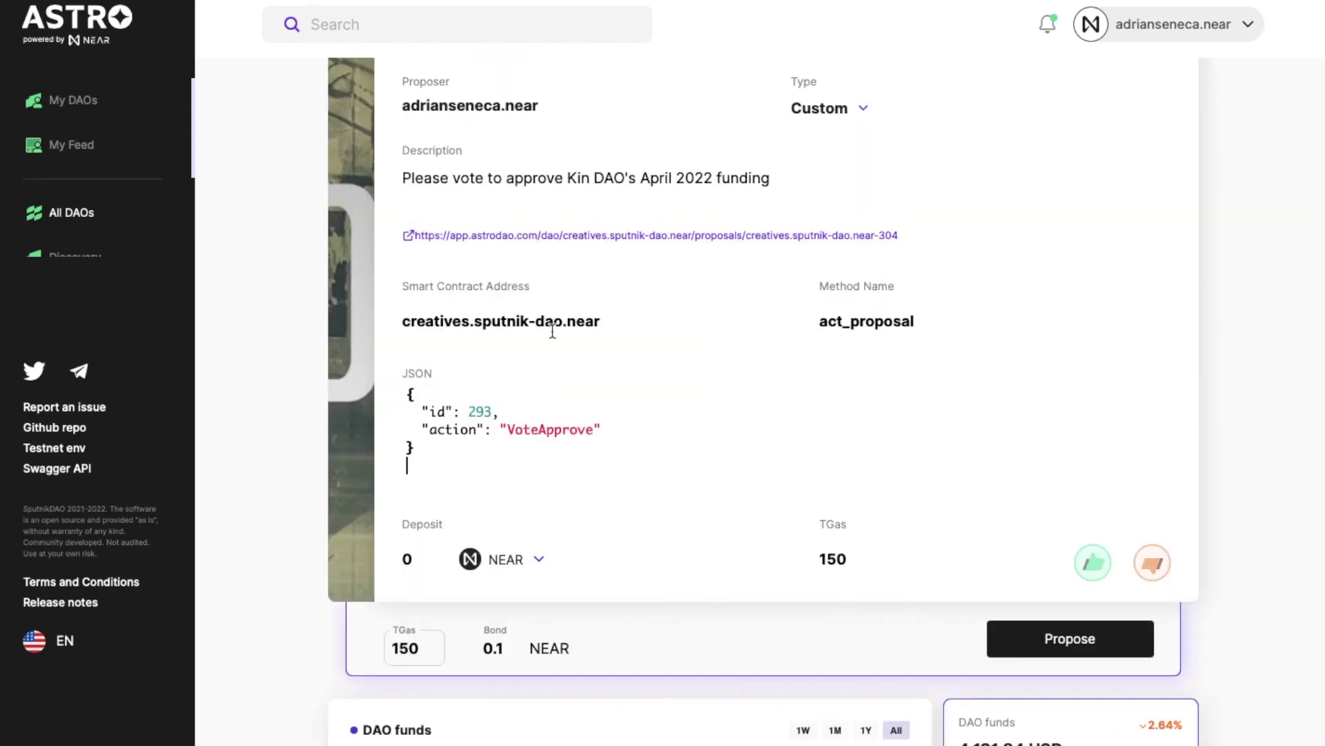
pyautogui.moveTo(469, 412); pyautogui.dragTo(493, 412)
pyautogui.hotkey('ctrl', 'v')
# - Submit the custom function call proposal to the cudo DAO and approve its 0.1 NEAR bond transaction in the wallet
pyautogui.scroll(2, 989, 338)
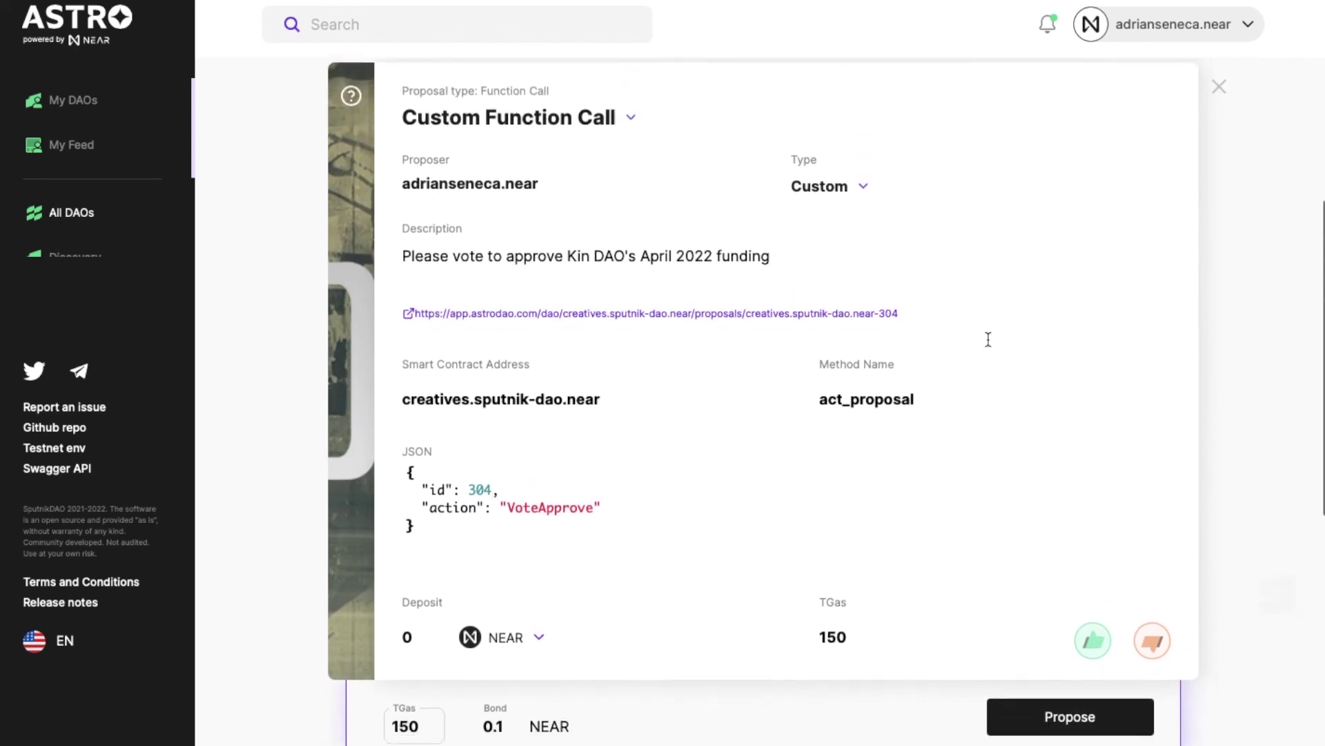
pyautogui.scroll(-1, 989, 339)
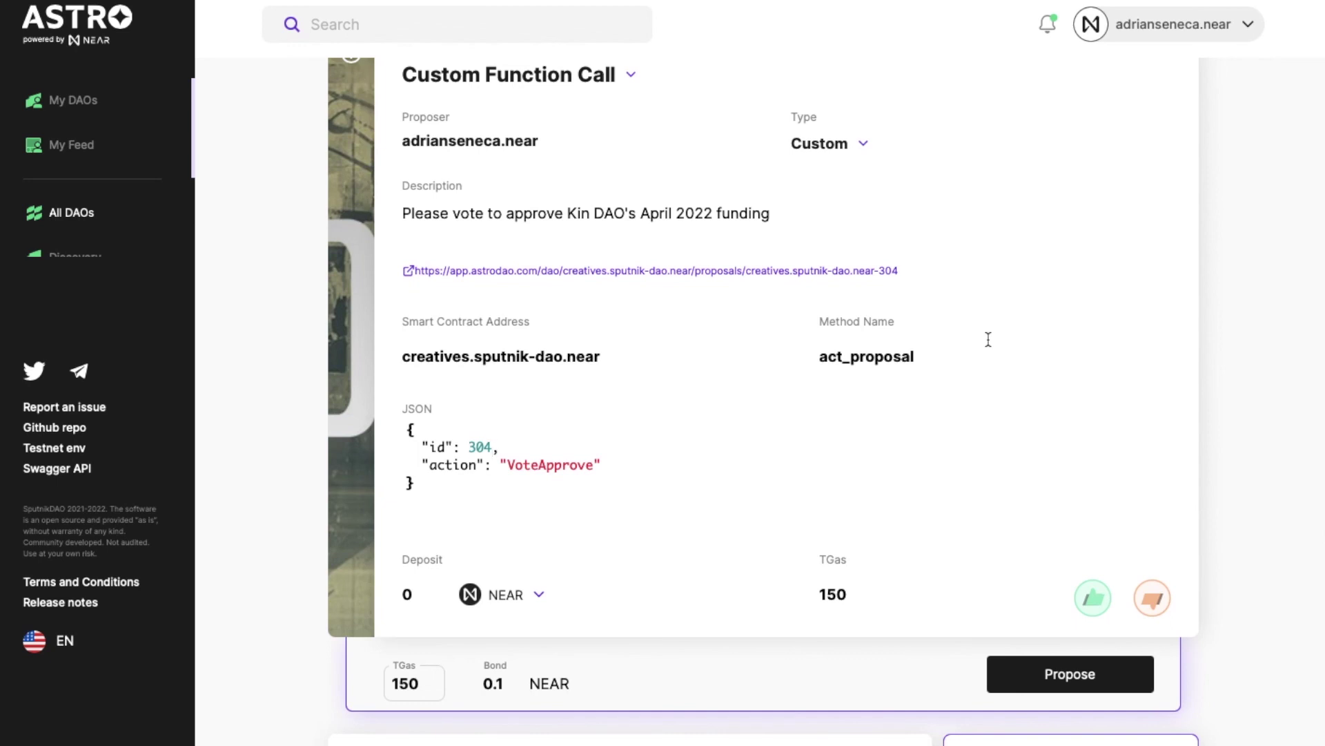
pyautogui.click(1035, 675)
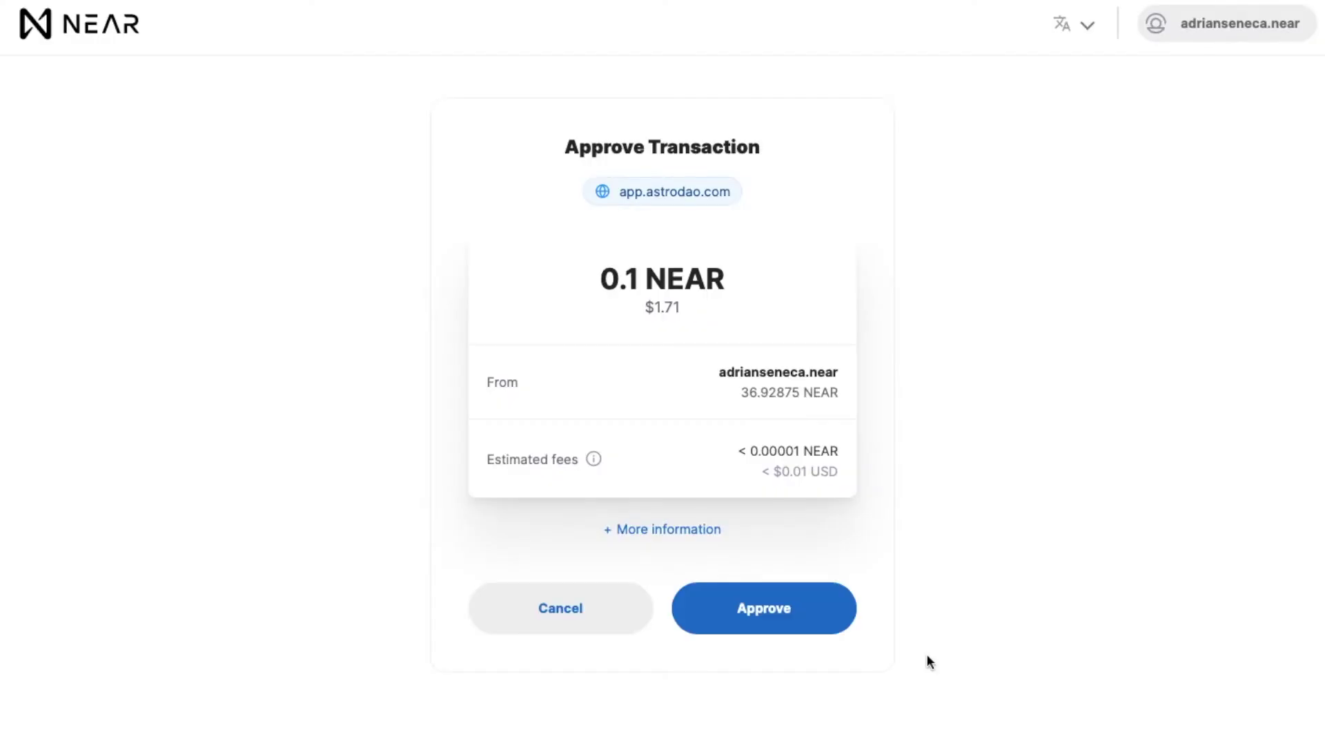
pyautogui.click(792, 615)
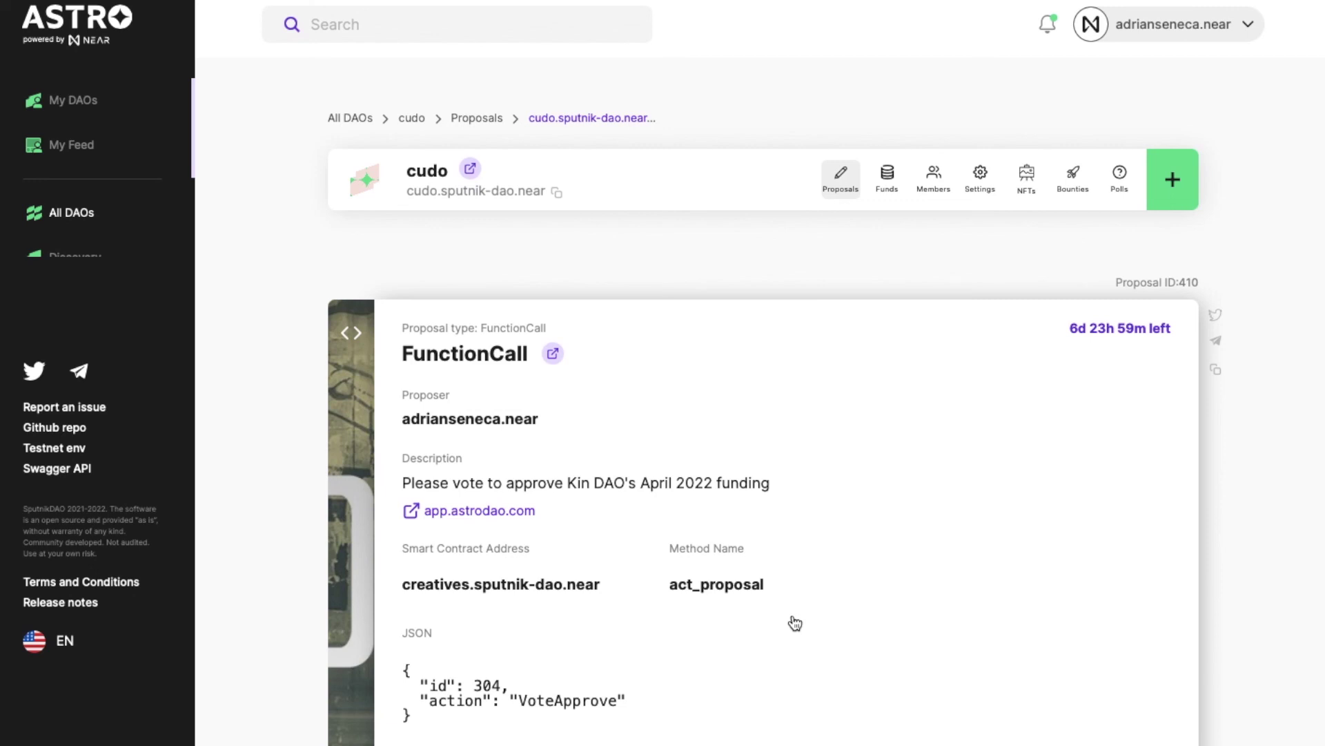
pyautogui.scroll(-3, 801, 566)
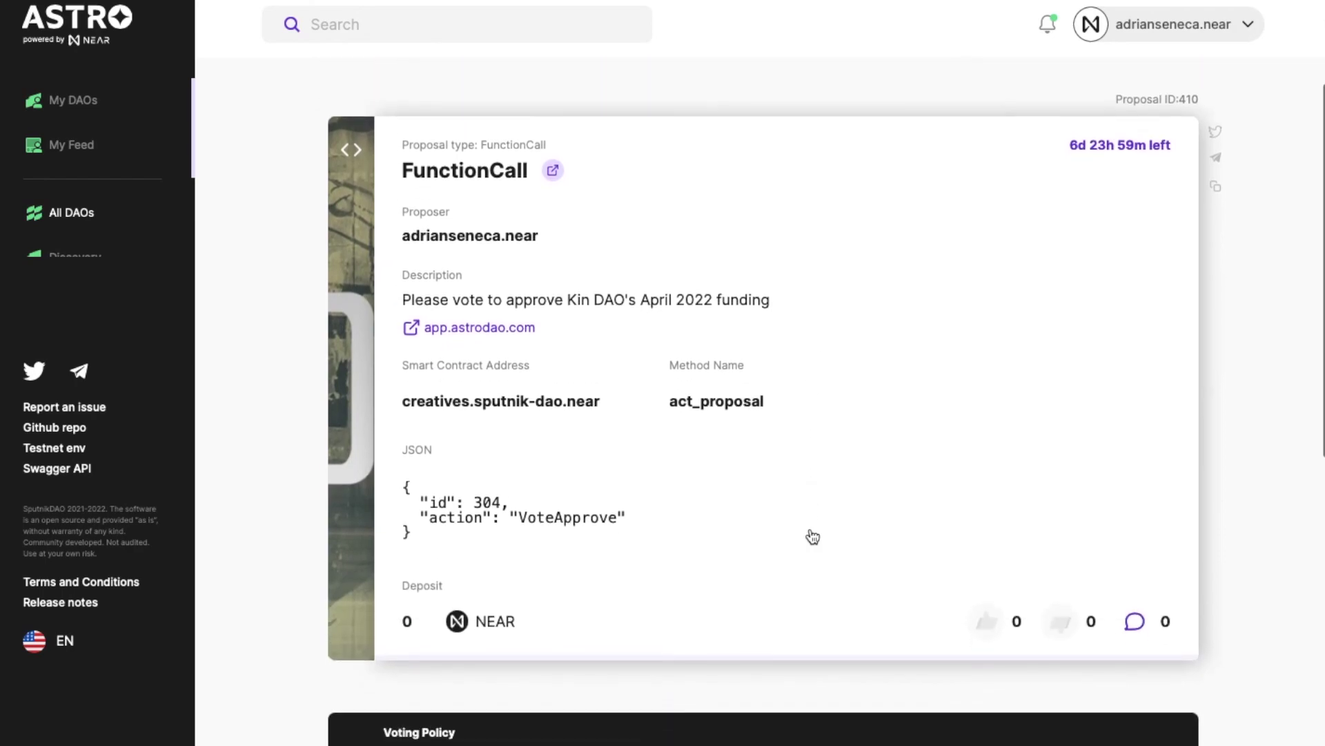